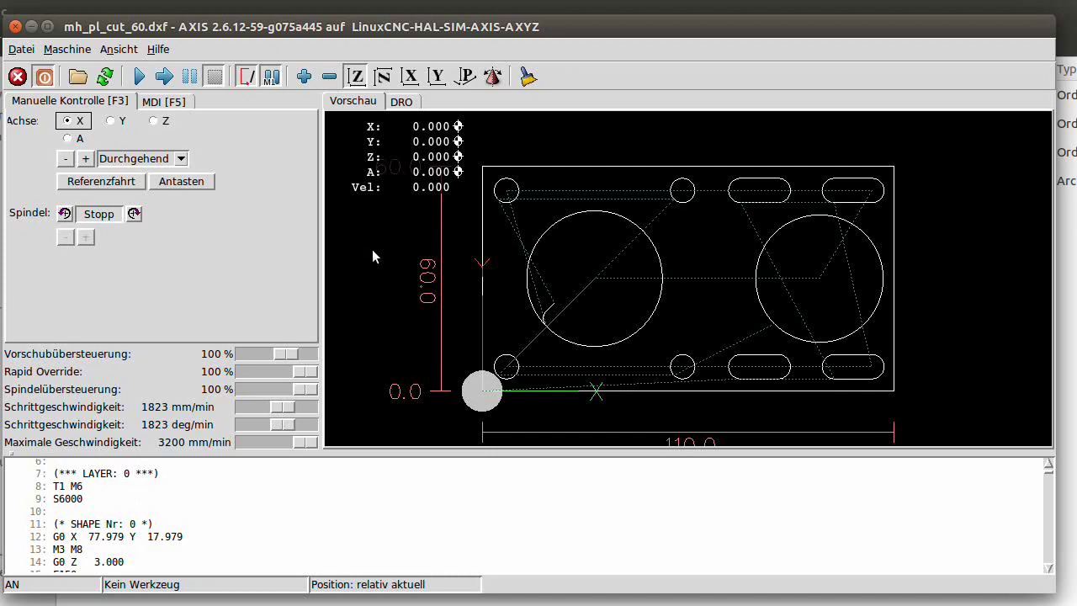
# - Zoom and pan the mh_pl_cut_60.dxf toolpath preview so the circles, holes and slots fill the view
pyautogui.scroll(2, 562, 315)
pyautogui.scroll(-1, 560, 308)
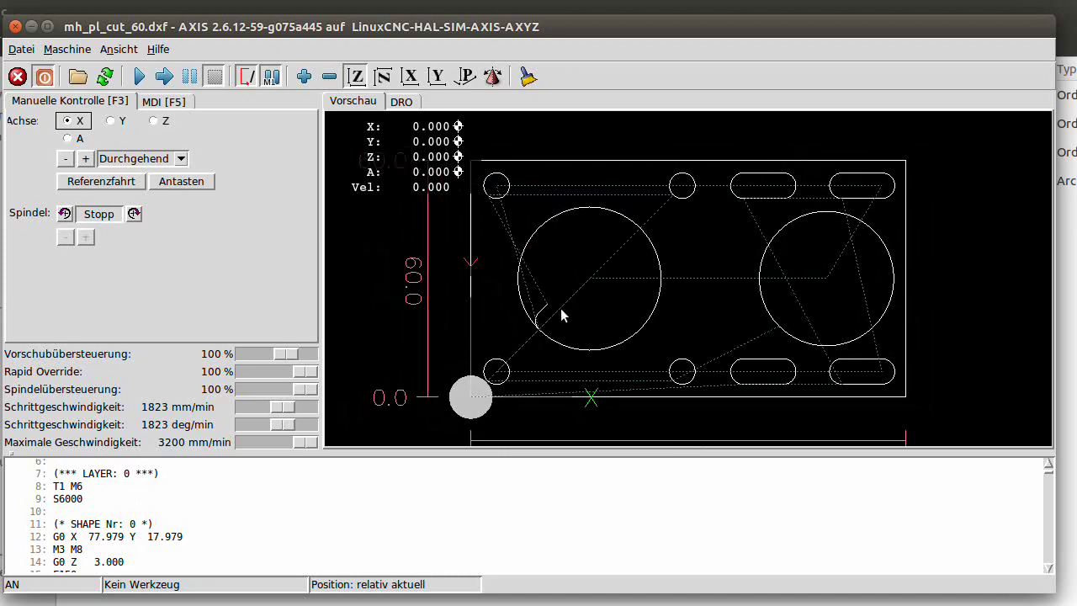
pyautogui.moveTo(554, 310); pyautogui.dragTo(600, 308)
pyautogui.scroll(3, 602, 306)
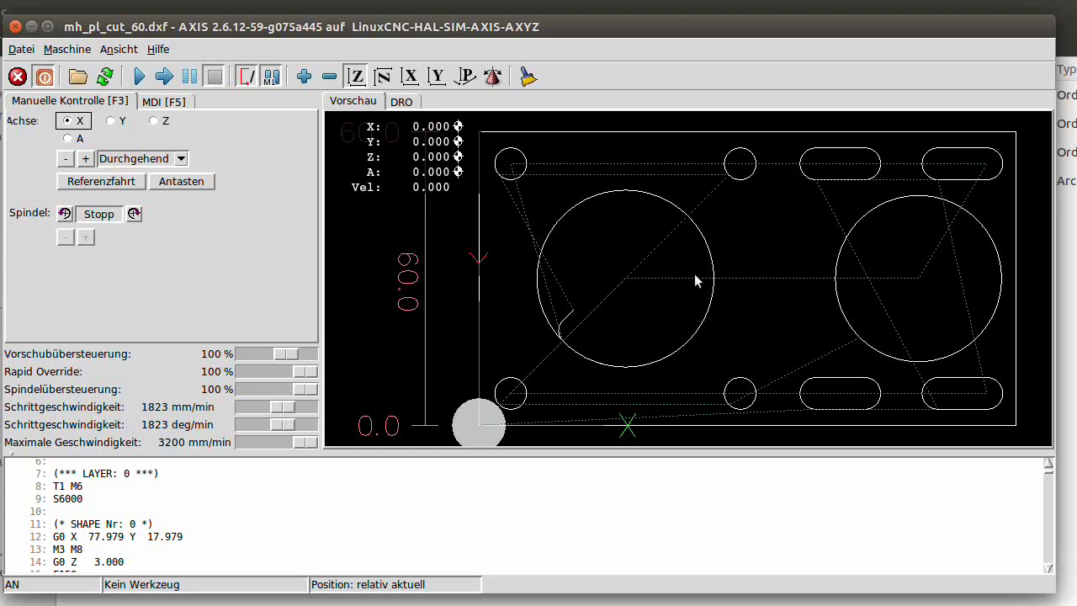
# - Quit AXIS and relaunch LinuxCNC with the axis_AXYZ_mm configuration
pyautogui.click(21, 49)
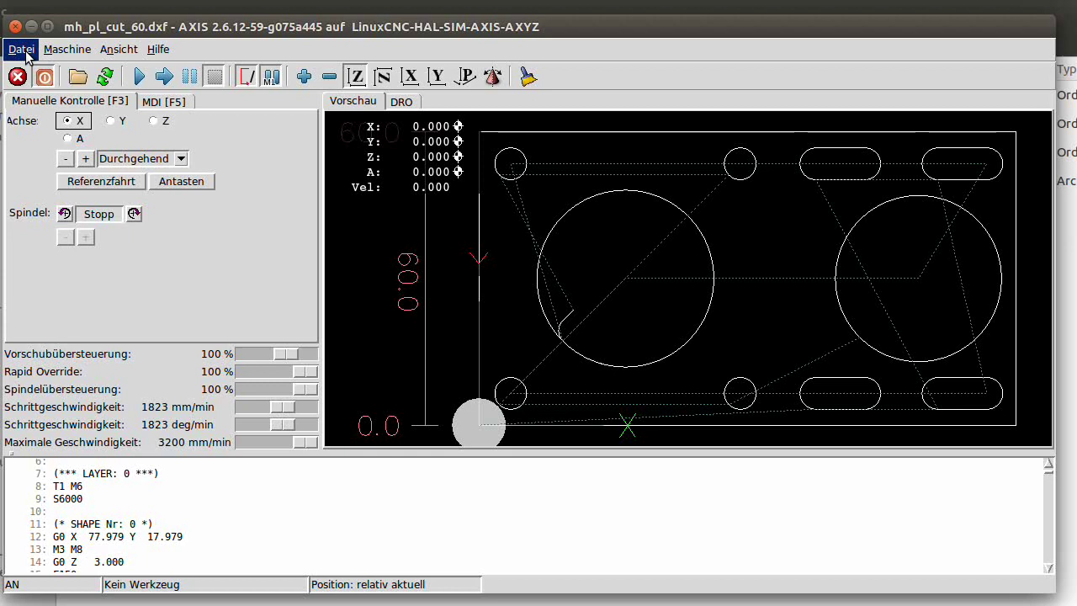
pyautogui.click(29, 243)
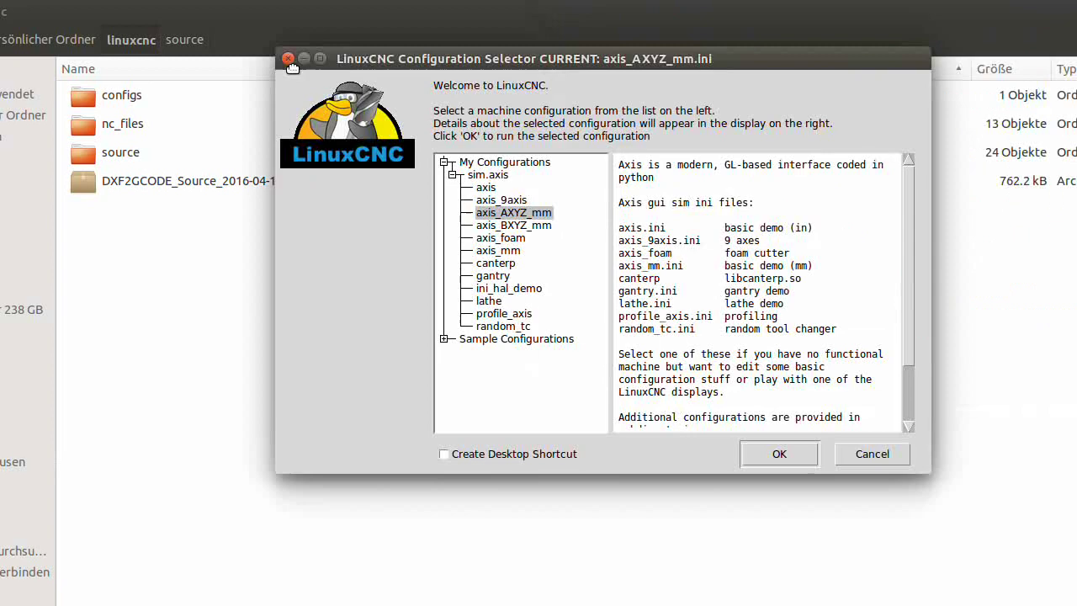
pyautogui.moveTo(340, 53); pyautogui.dragTo(135, 57)
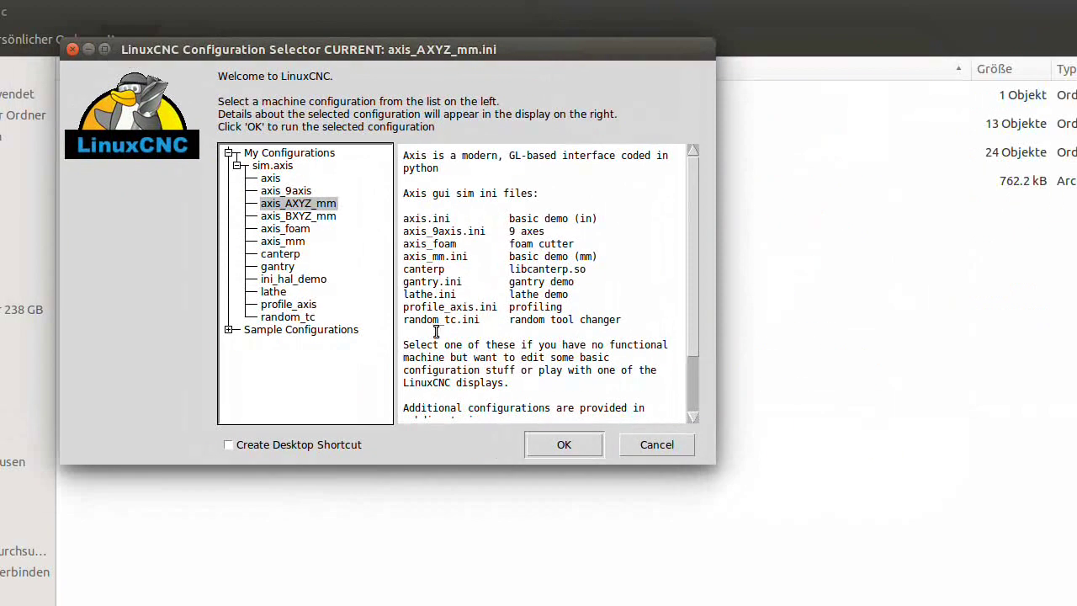
pyautogui.click(531, 444)
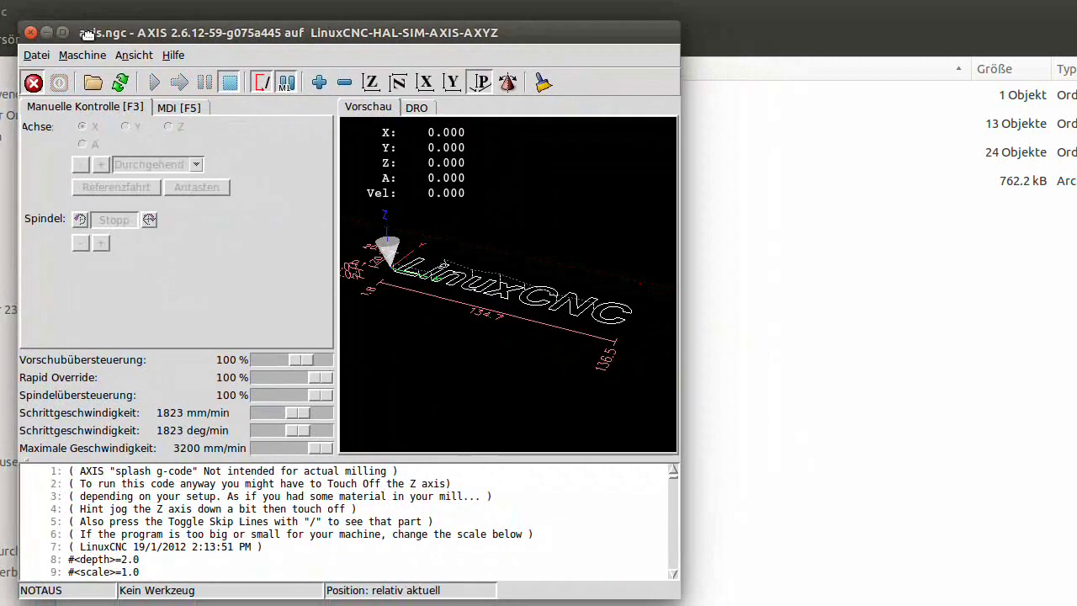
# - Start opening a G-code program file, then cancel, keeping the axis.ngc splash program loaded
pyautogui.click(36, 54)
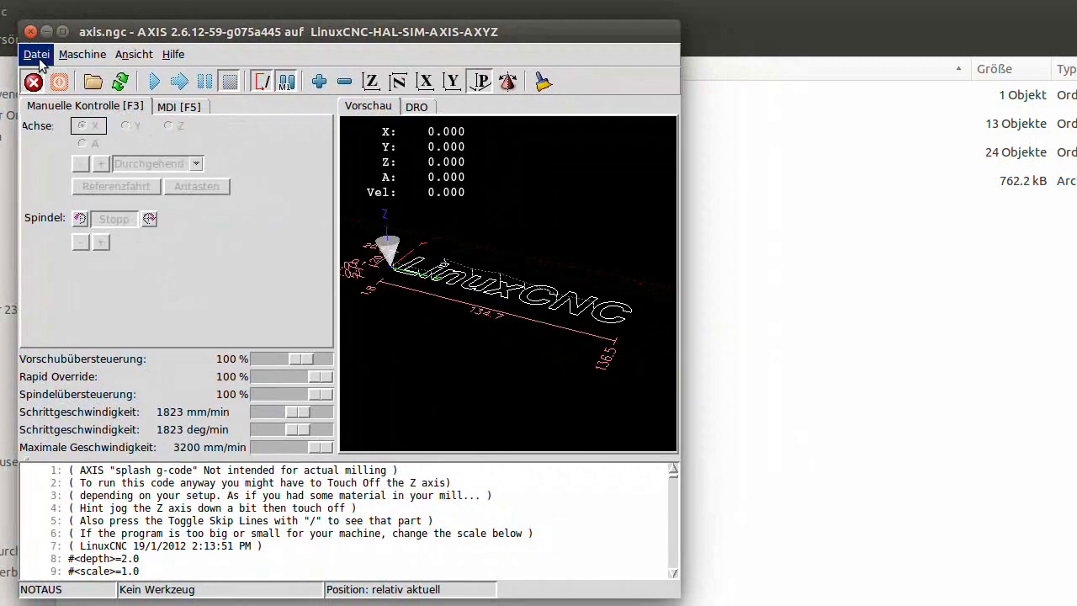
pyautogui.click(42, 73)
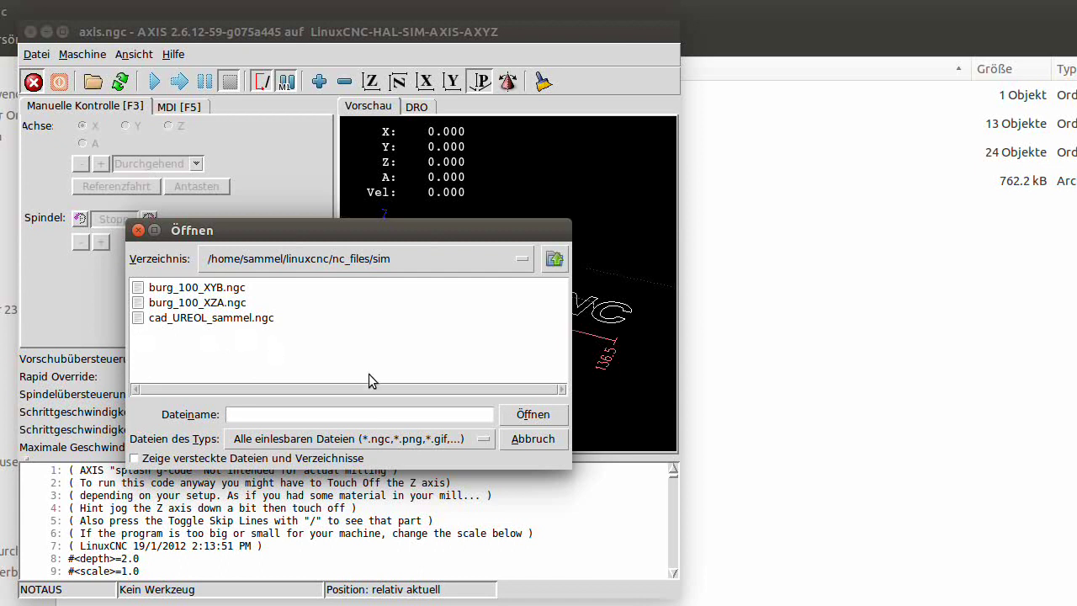
pyautogui.click(525, 449)
pyautogui.click(37, 54)
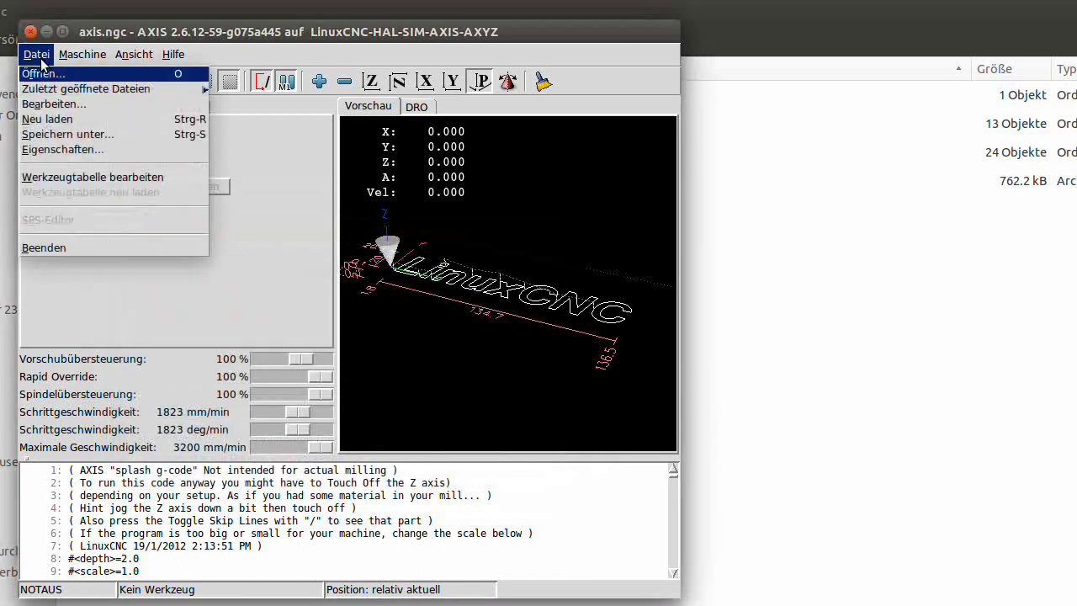
# - Quit AXIS and open the 'dxf2gcode download | SourceForge.net' search result in Firefox
pyautogui.click(56, 248)
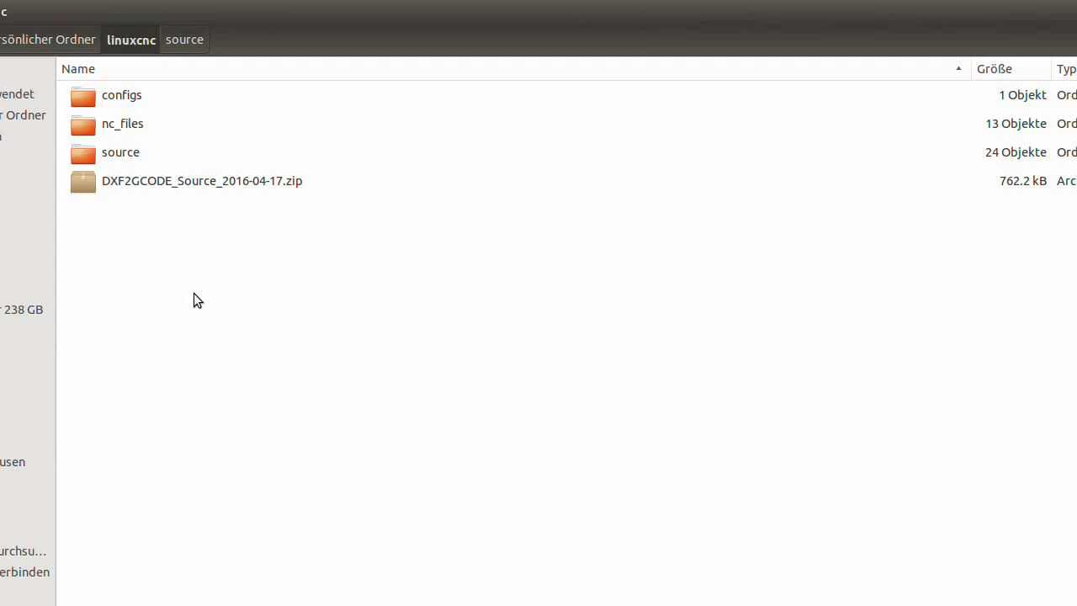
pyautogui.hotkey('alt', 'Tab')
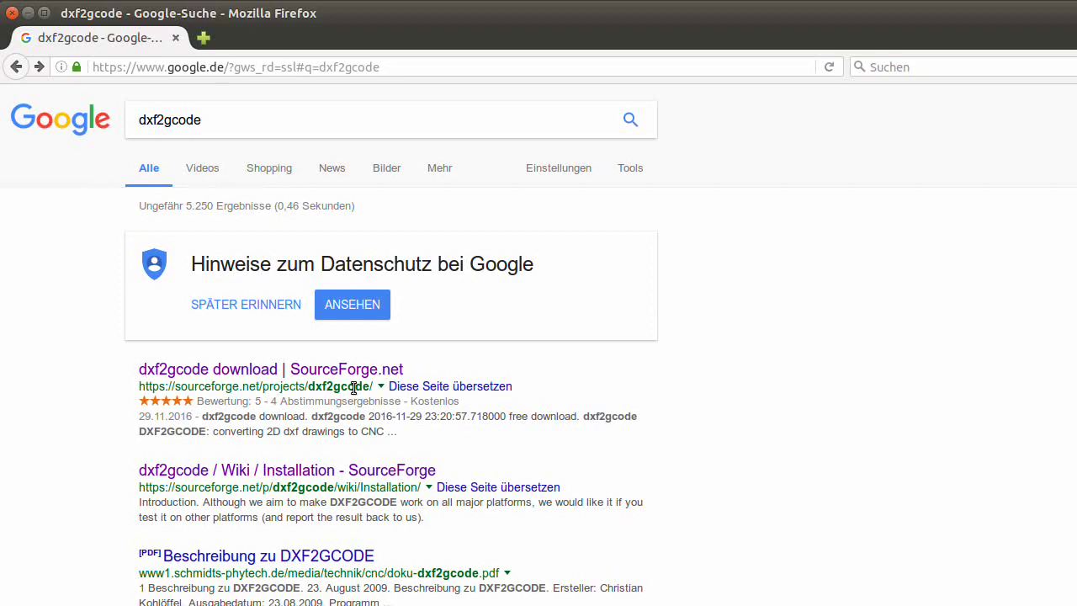
pyautogui.click(281, 368)
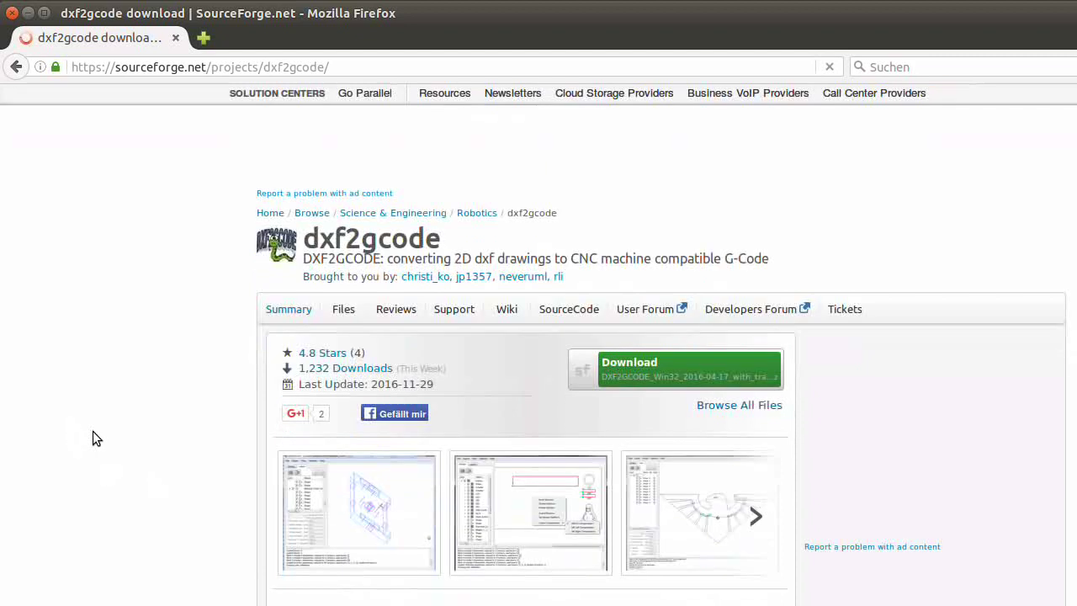
pyautogui.scroll(-3, 94, 431)
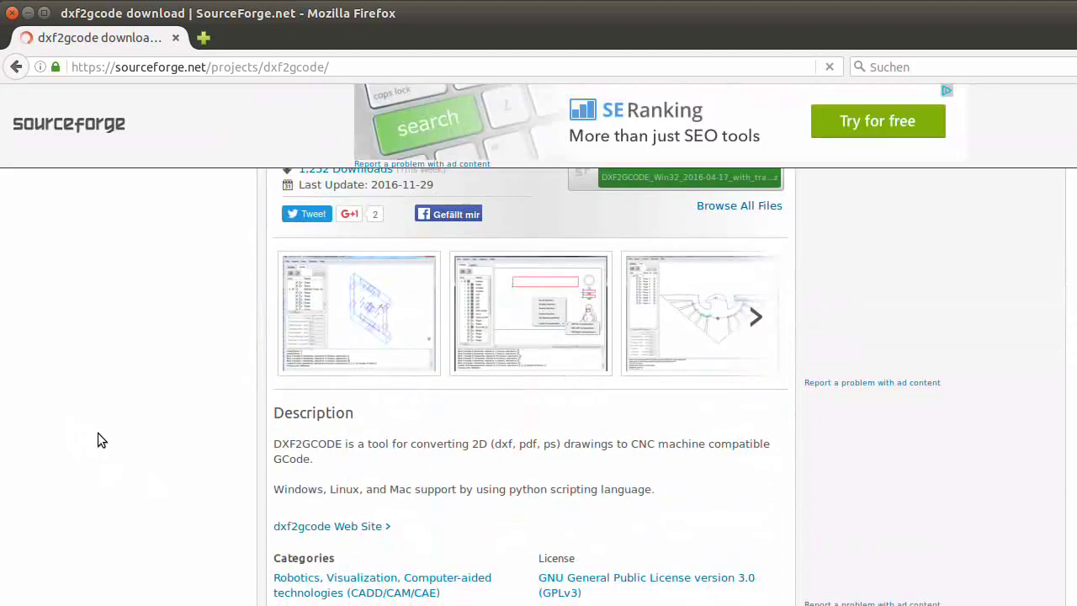
pyautogui.scroll(5, 97, 439)
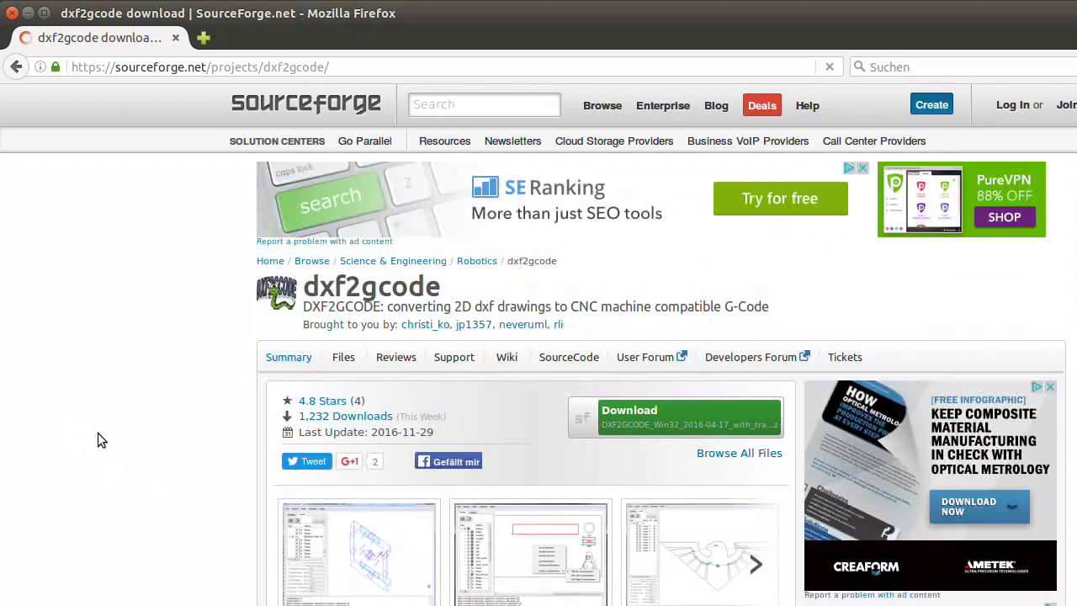
# - Open the project's Files listing and download DXF2GCODE_Source_2016-04-17.zip
pyautogui.click(344, 357)
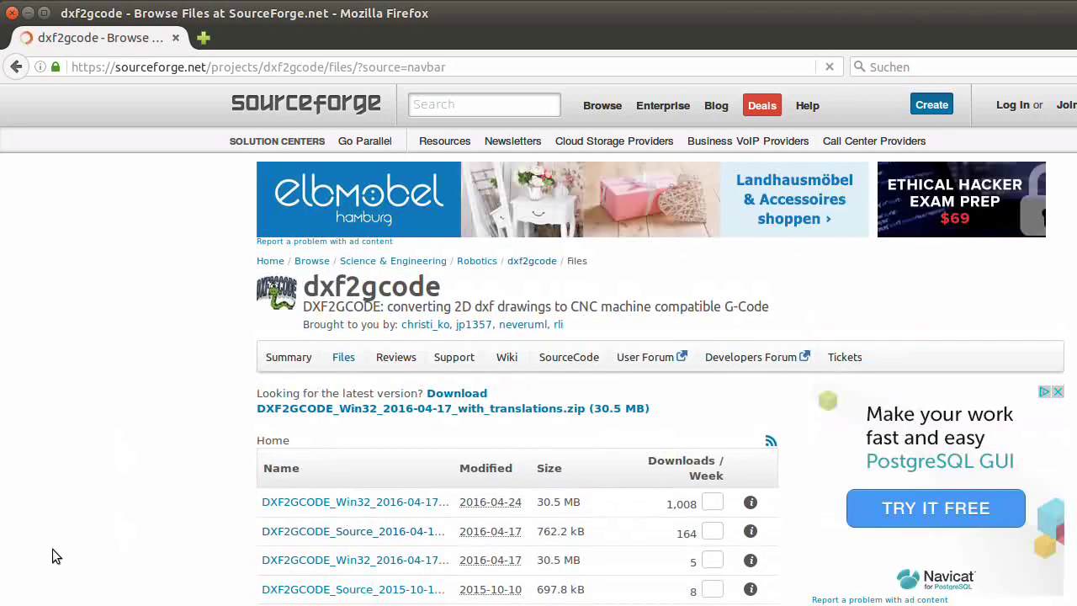
pyautogui.click(301, 538)
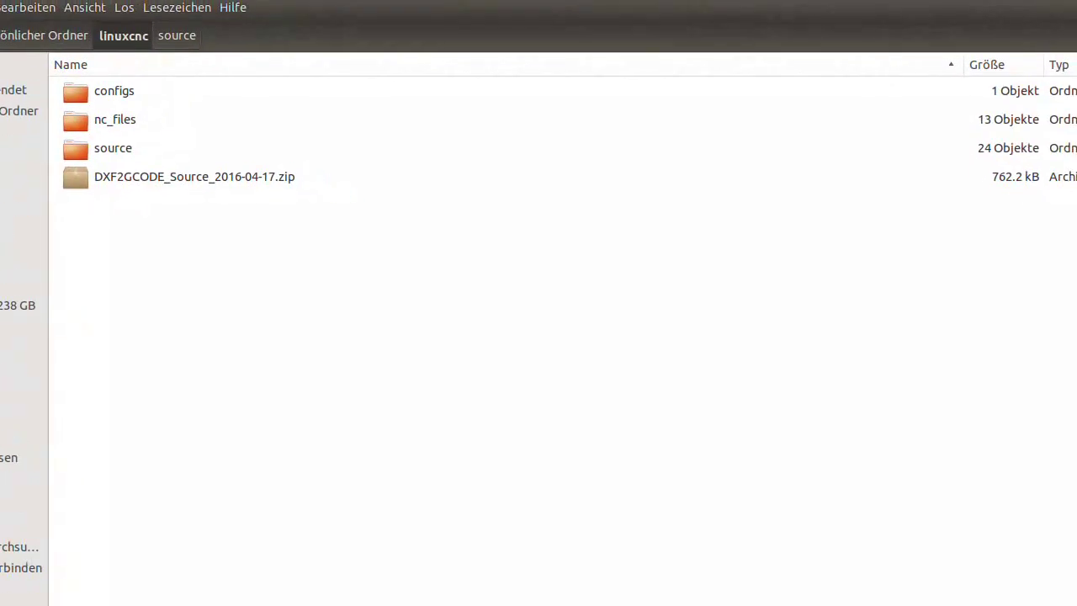
# - Inspect DXF2GCODE_Source_2016-04-17.zip in the archive manager, then open the extracted source folder
pyautogui.click(168, 176)
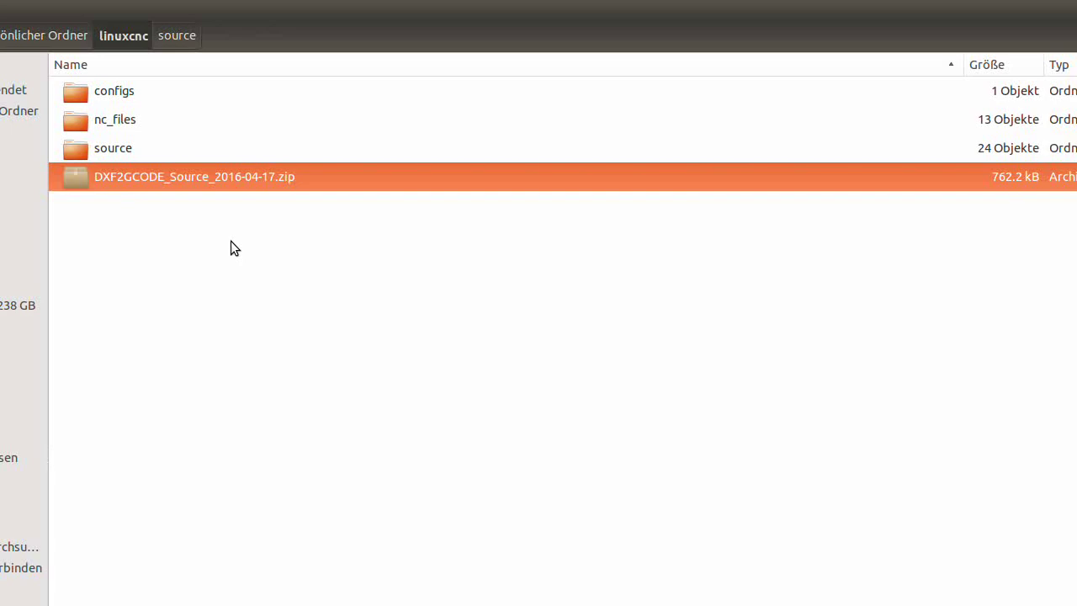
pyautogui.doubleClick(190, 177)
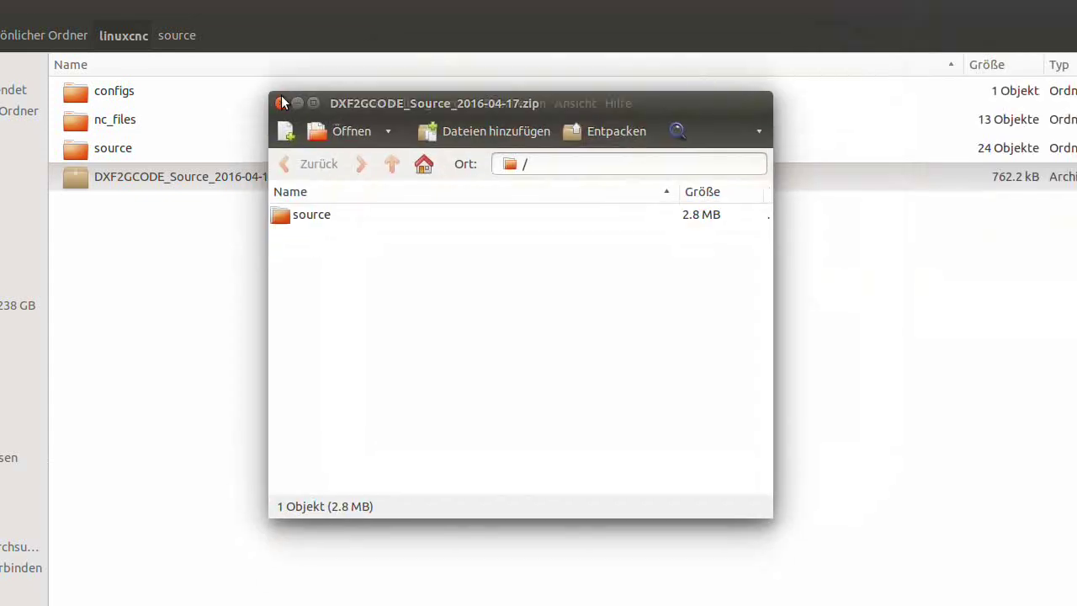
pyautogui.click(282, 102)
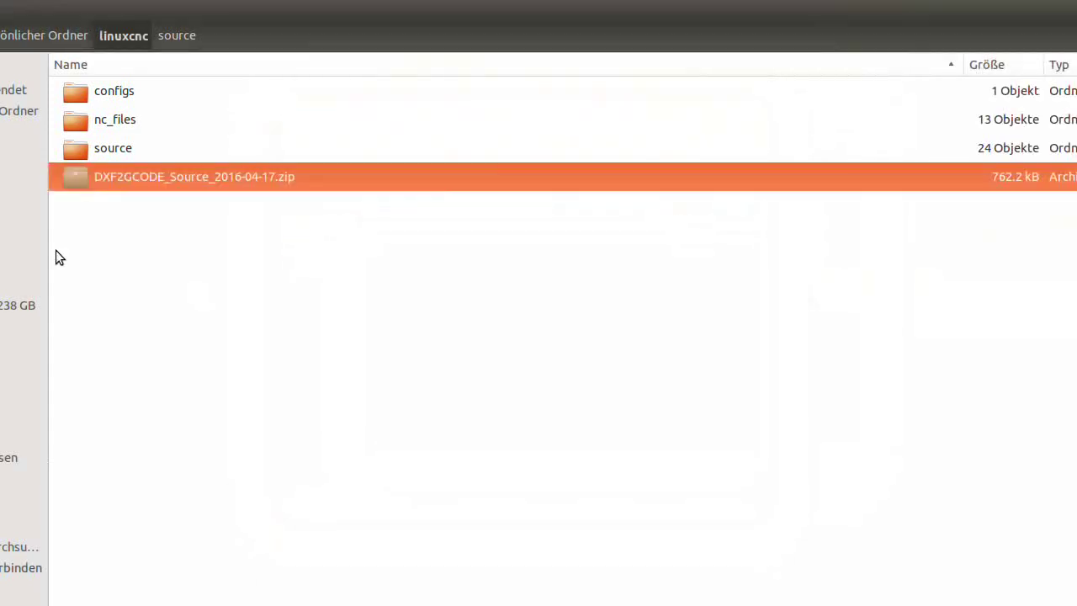
pyautogui.doubleClick(71, 149)
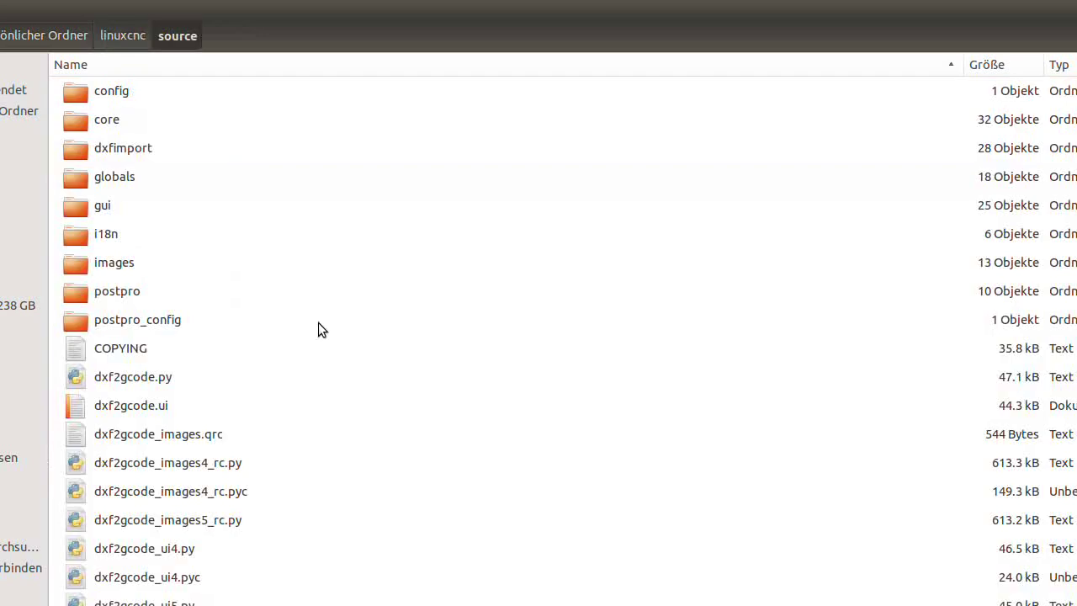
# - Select dxf2gcode.py, glance at the ini file in gedit, then return to the linuxcnc folder
pyautogui.click(102, 383)
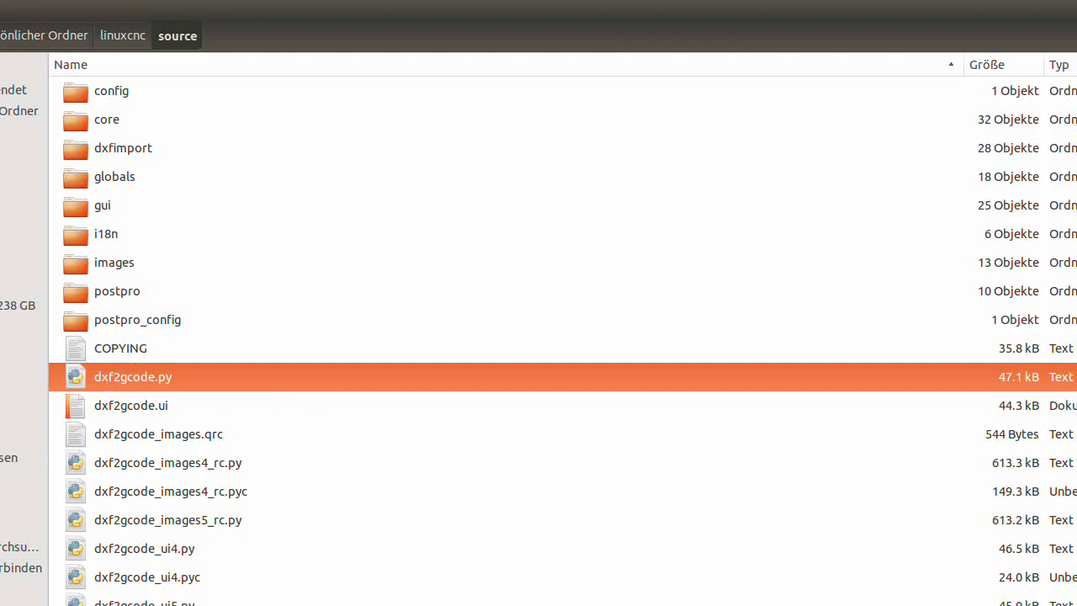
pyautogui.hotkey('alt', 'Tab')
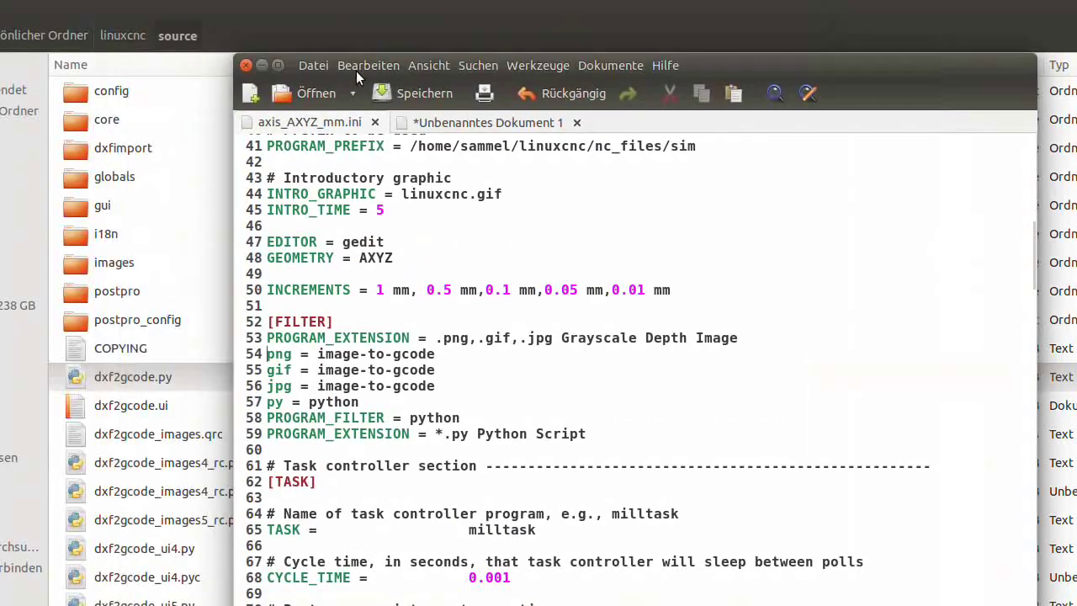
pyautogui.click(118, 38)
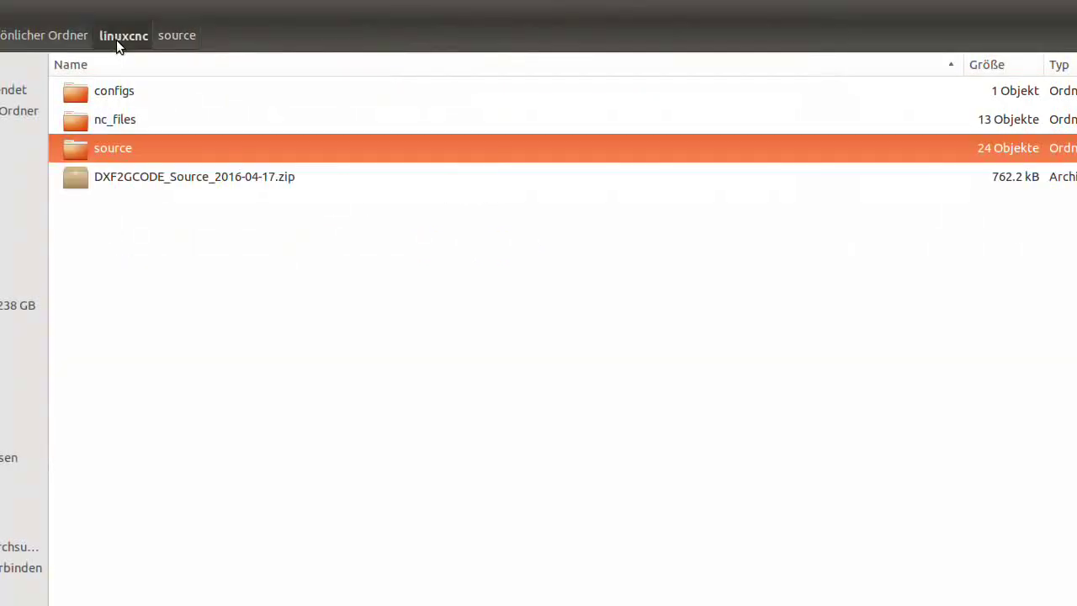
# - Navigate into configs/sim.axis and open axis_AXYZ_mm.ini in gedit
pyautogui.doubleClick(75, 95)
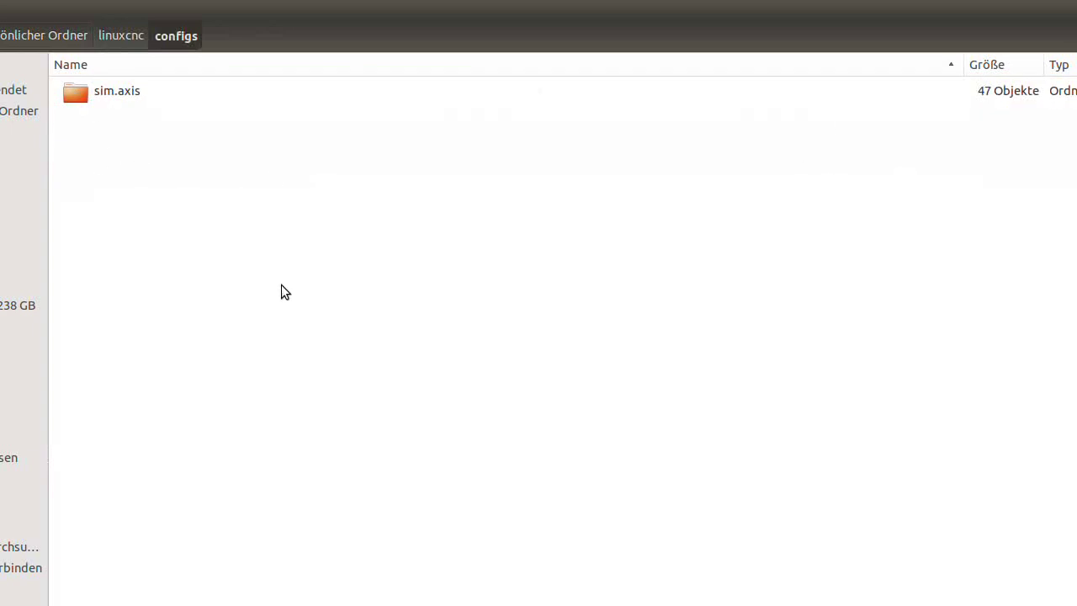
pyautogui.doubleClick(74, 94)
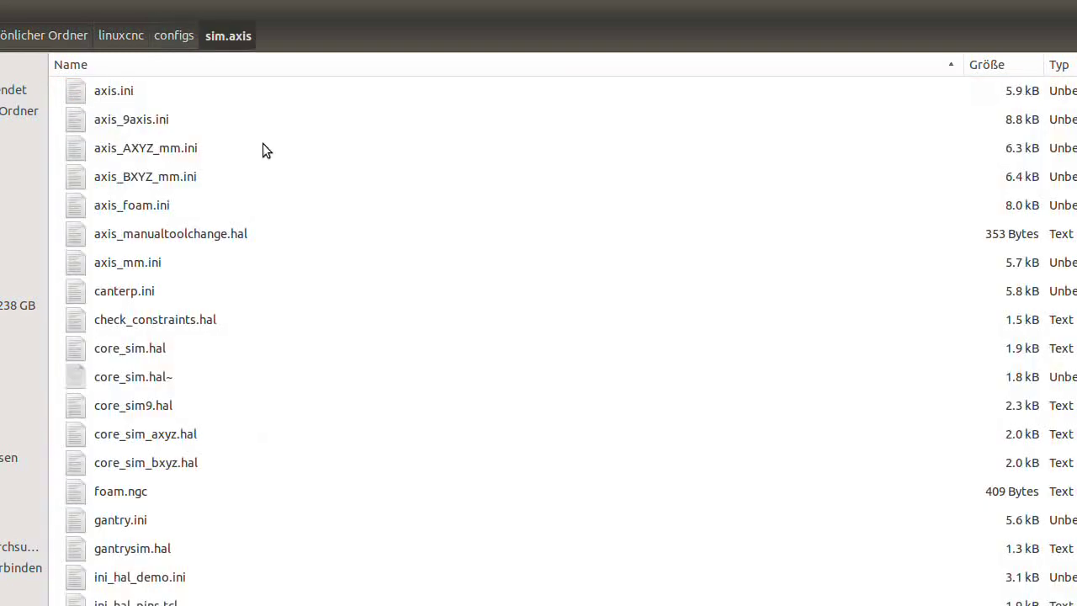
pyautogui.click(140, 149)
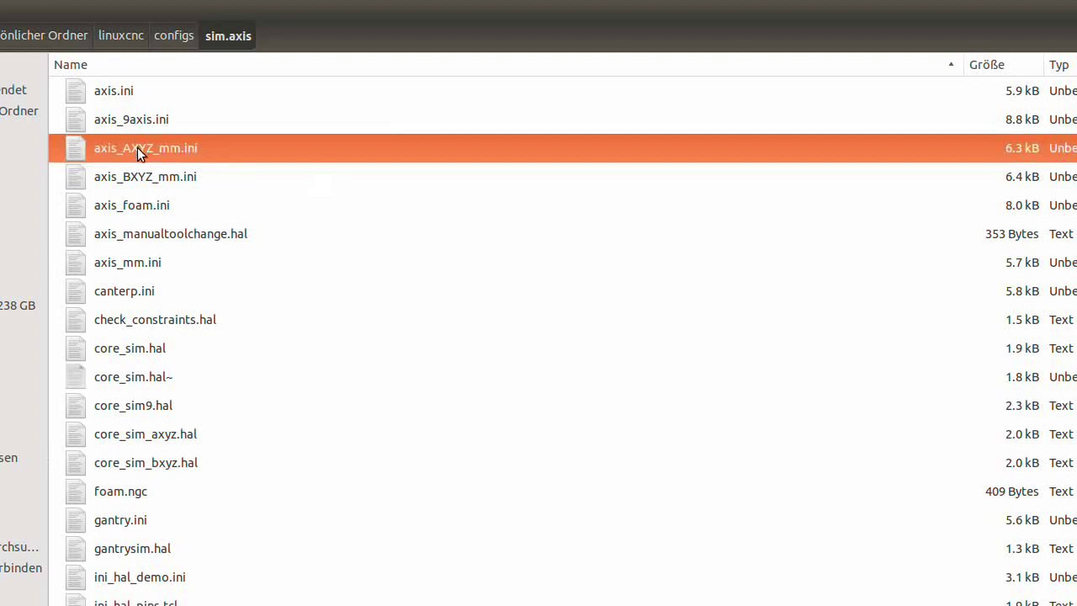
pyautogui.doubleClick(129, 146)
pyautogui.moveTo(324, 67)
pyautogui.mouseDown()
pyautogui.moveTo(351, 57)
pyautogui.moveTo(317, 59)
pyautogui.mouseUp()
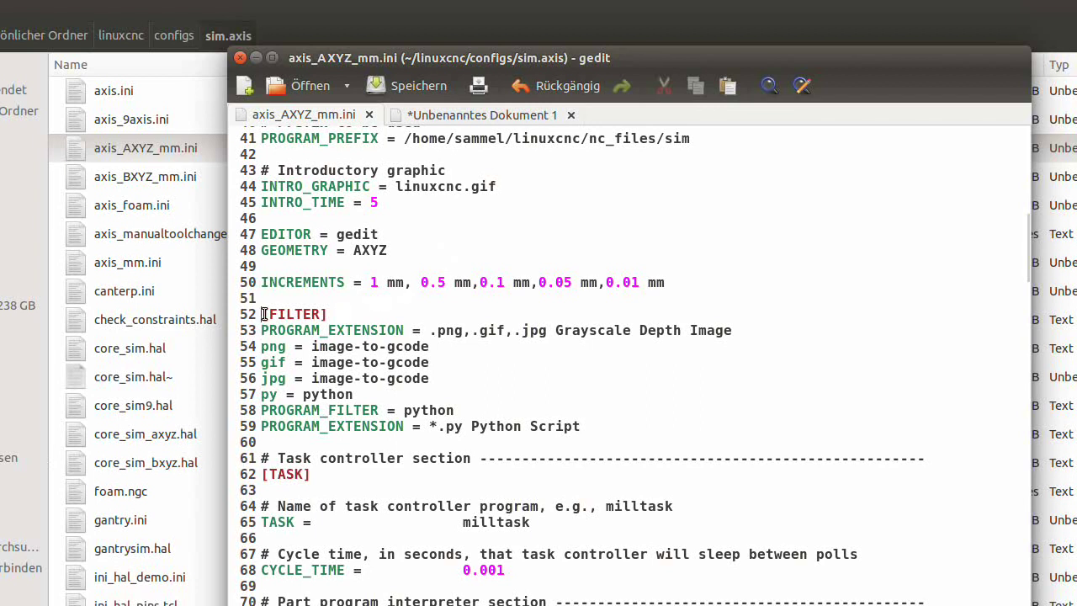
# - Review the [FILTER] heading and the python filter lines 57–59 in axis_AXYZ_mm.ini
pyautogui.moveTo(262, 313); pyautogui.dragTo(351, 313)
pyautogui.click(370, 308)
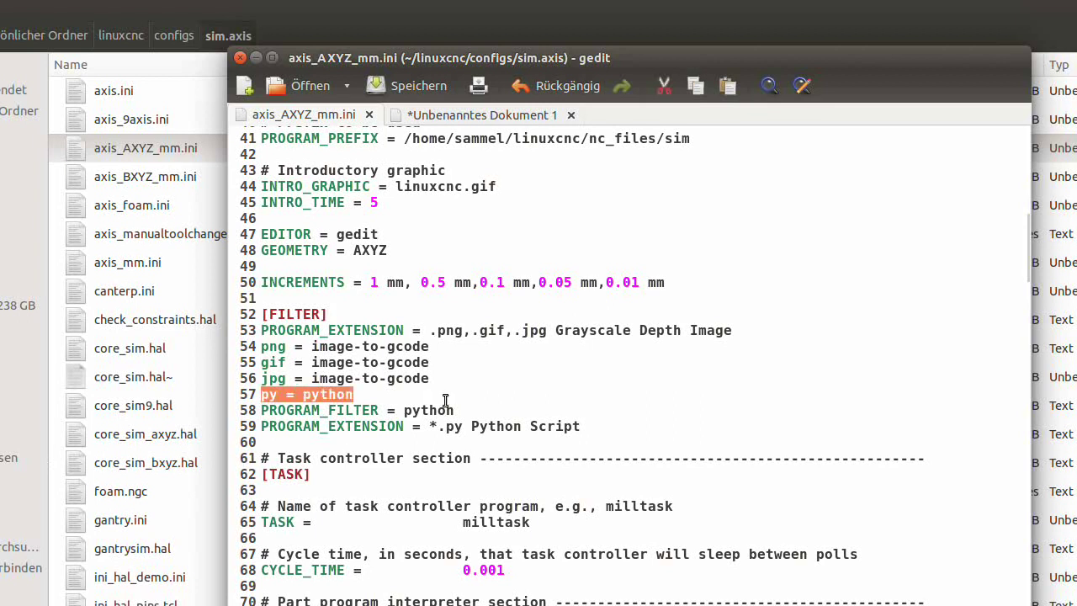
pyautogui.moveTo(446, 401); pyautogui.dragTo(583, 426)
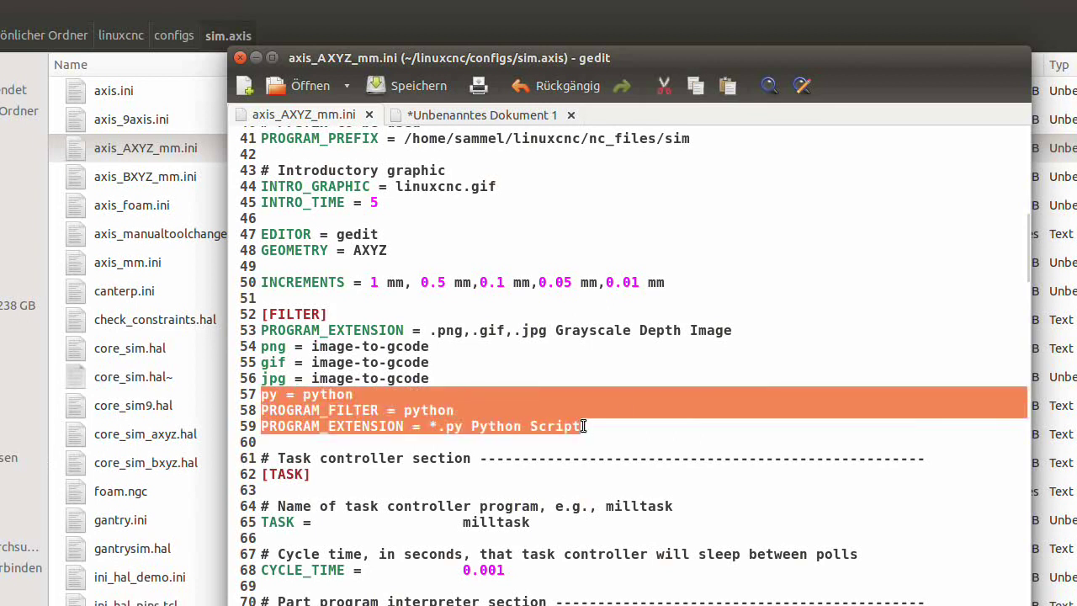
pyautogui.click(668, 363)
# - Copy the .dxf extension and dxf filter lines from the untitled tab onto a new line after line 53
pyautogui.click(480, 117)
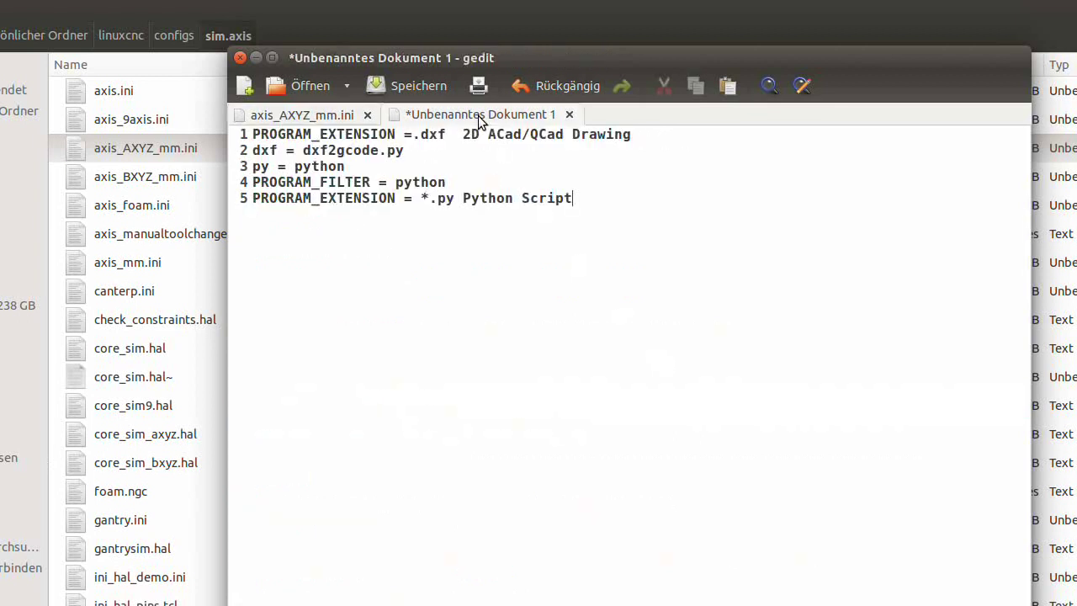
pyautogui.moveTo(253, 134); pyautogui.dragTo(469, 158)
pyautogui.hotkey('ctrl', 'c')
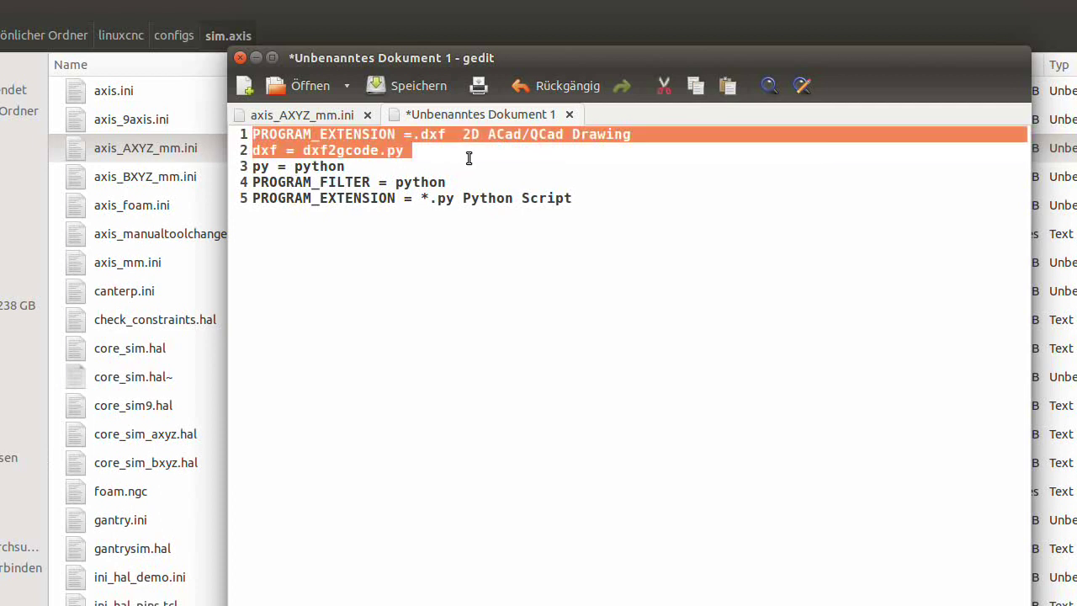
pyautogui.click(338, 115)
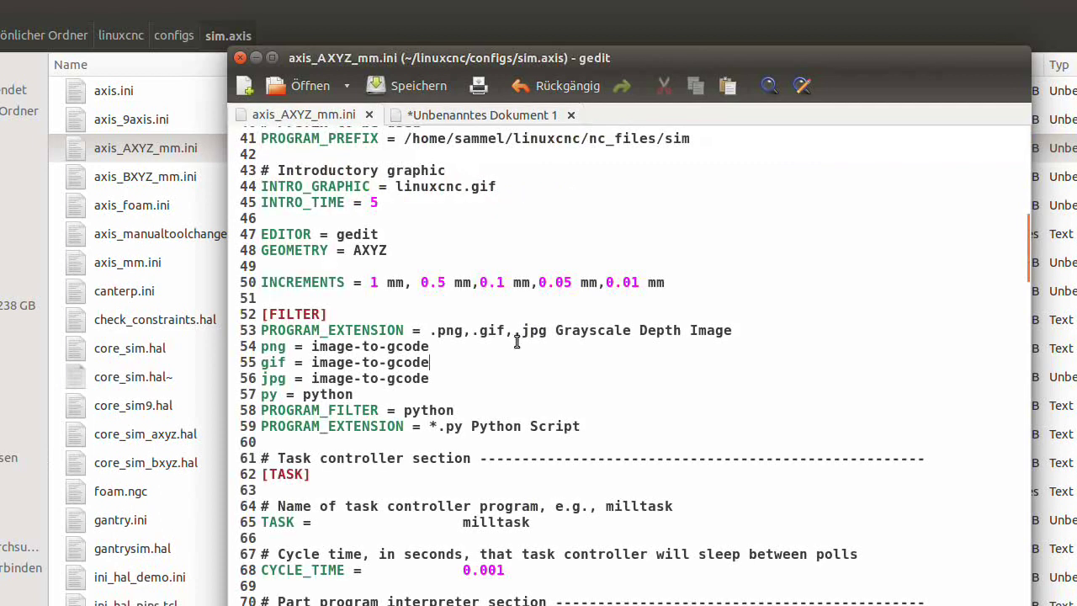
pyautogui.click(747, 331)
pyautogui.press('Return')
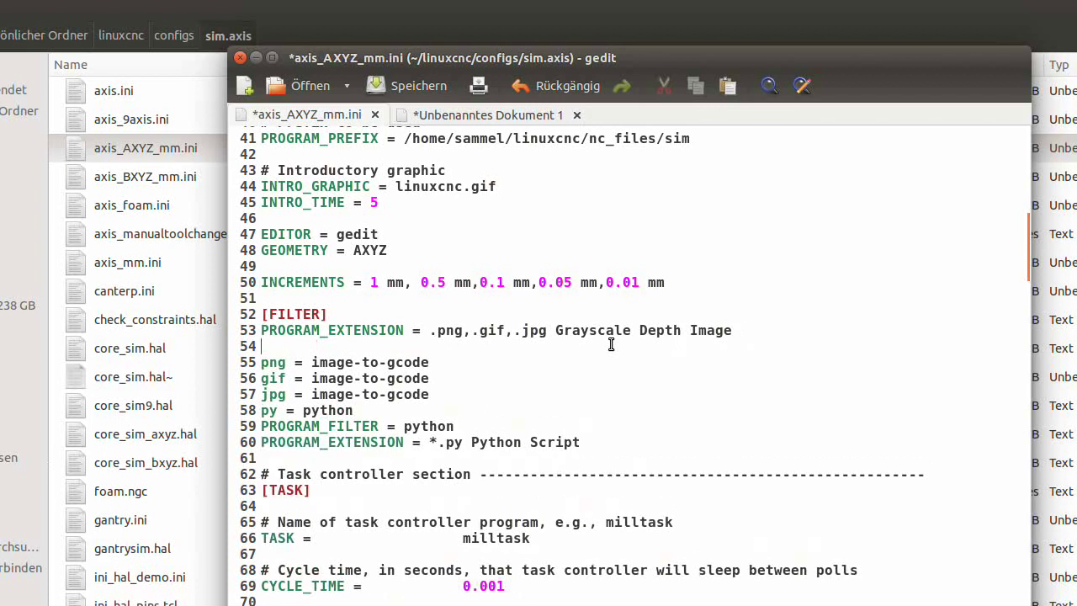
pyautogui.middleClick(341, 347)
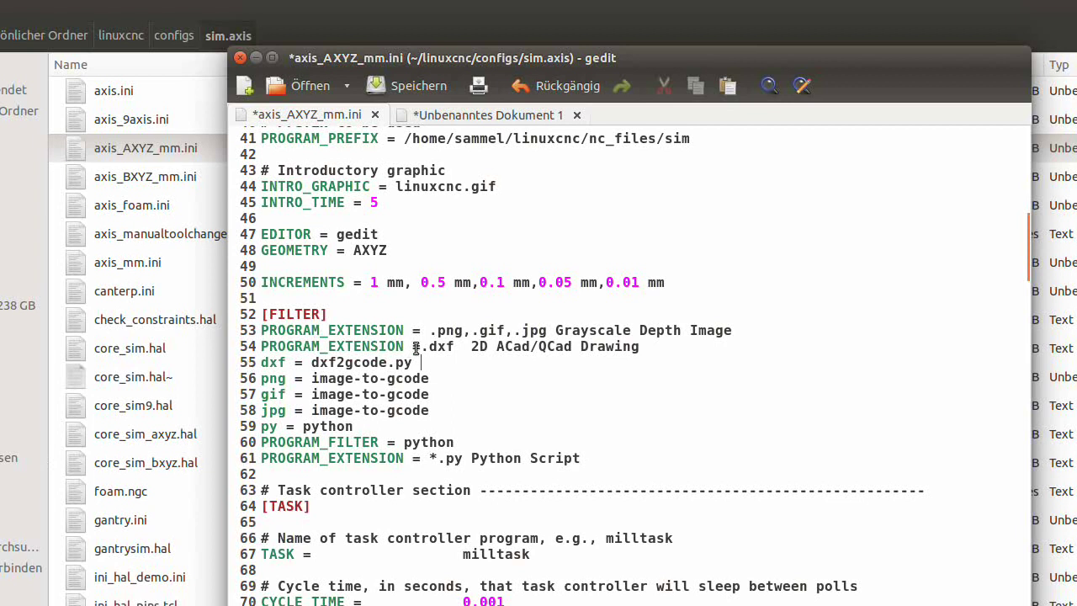
# - Check the pasted '2D ACad/QCad Drawing' description and the dxf = dxf2gcode.py entry on line 55
pyautogui.moveTo(470, 347); pyautogui.dragTo(640, 348)
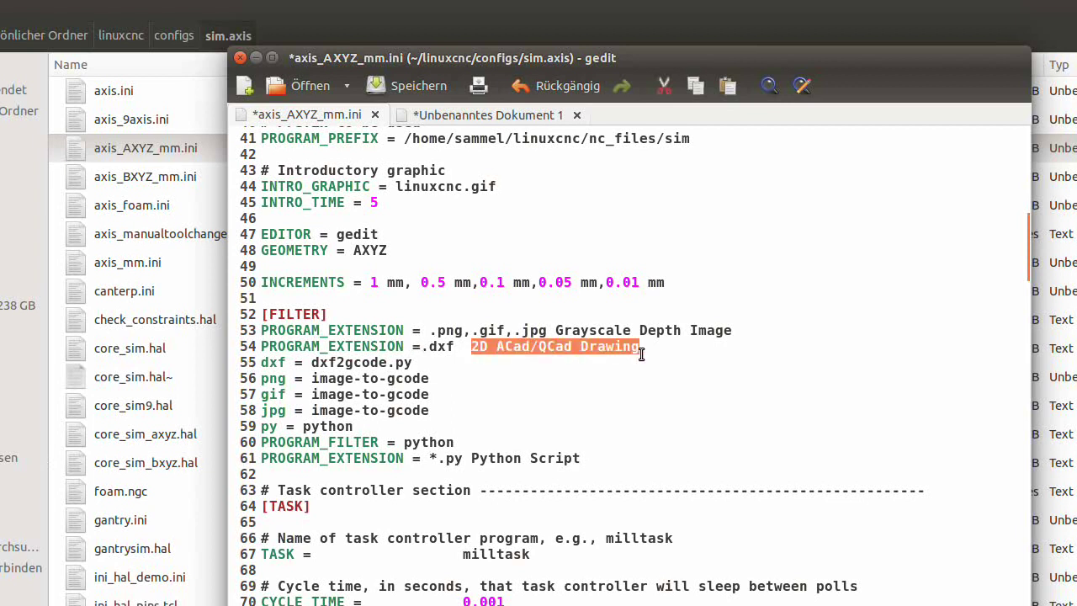
pyautogui.click(690, 410)
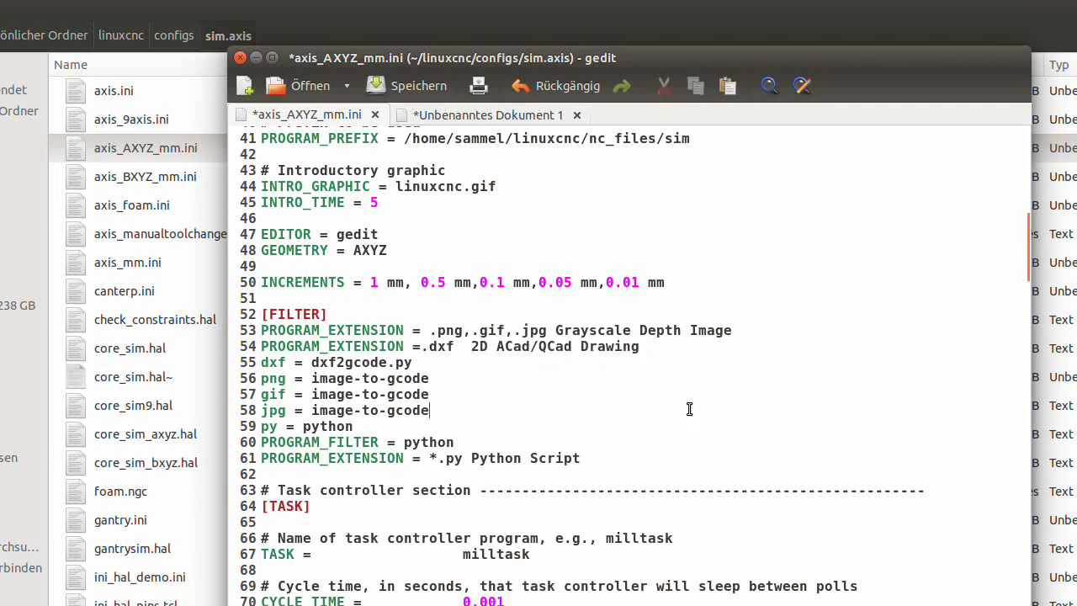
pyautogui.moveTo(262, 362); pyautogui.dragTo(286, 362)
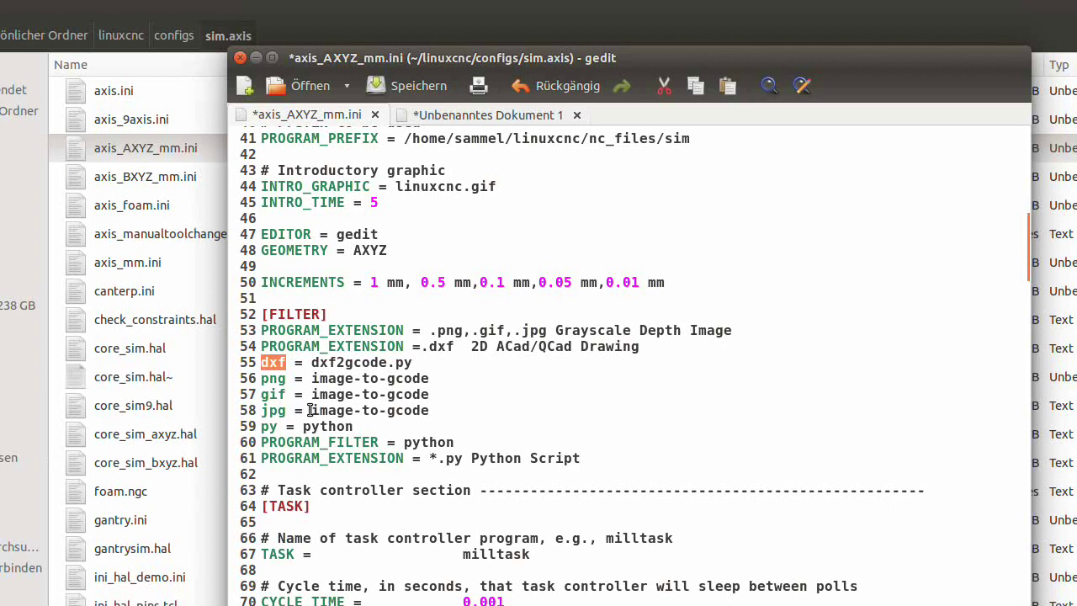
pyautogui.moveTo(310, 363); pyautogui.dragTo(421, 363)
pyautogui.click(514, 410)
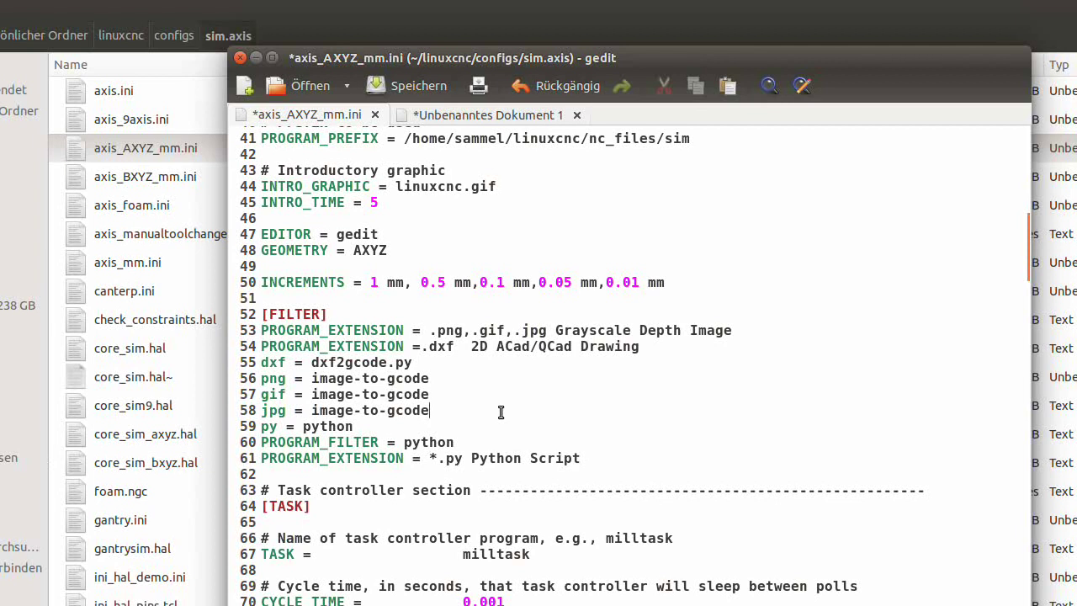
# - Go into linuxcnc/source and copy its full folder path from the location bar
pyautogui.click(110, 38)
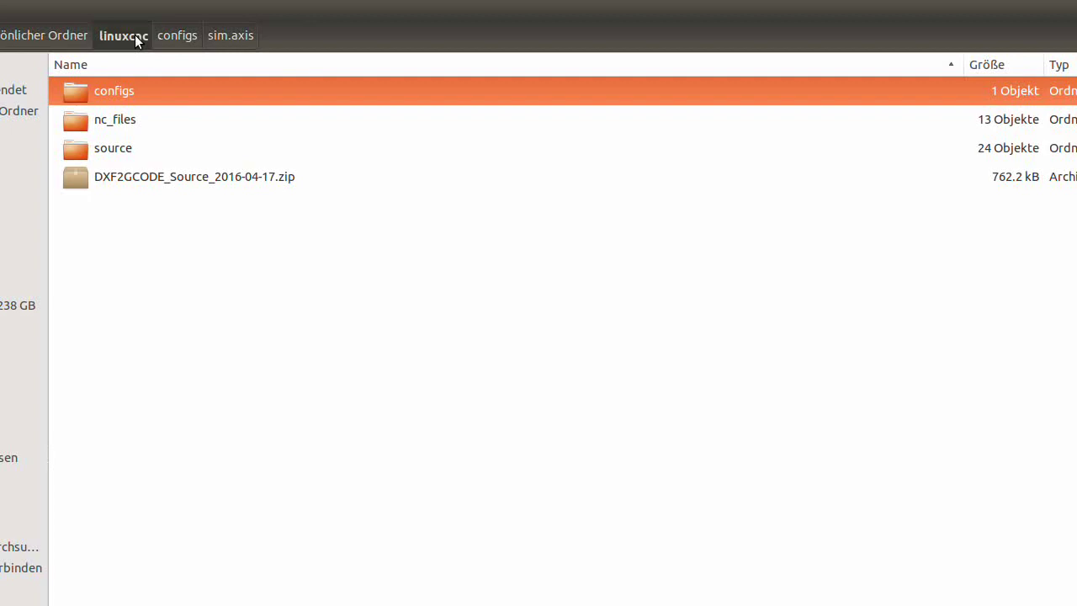
pyautogui.doubleClick(78, 148)
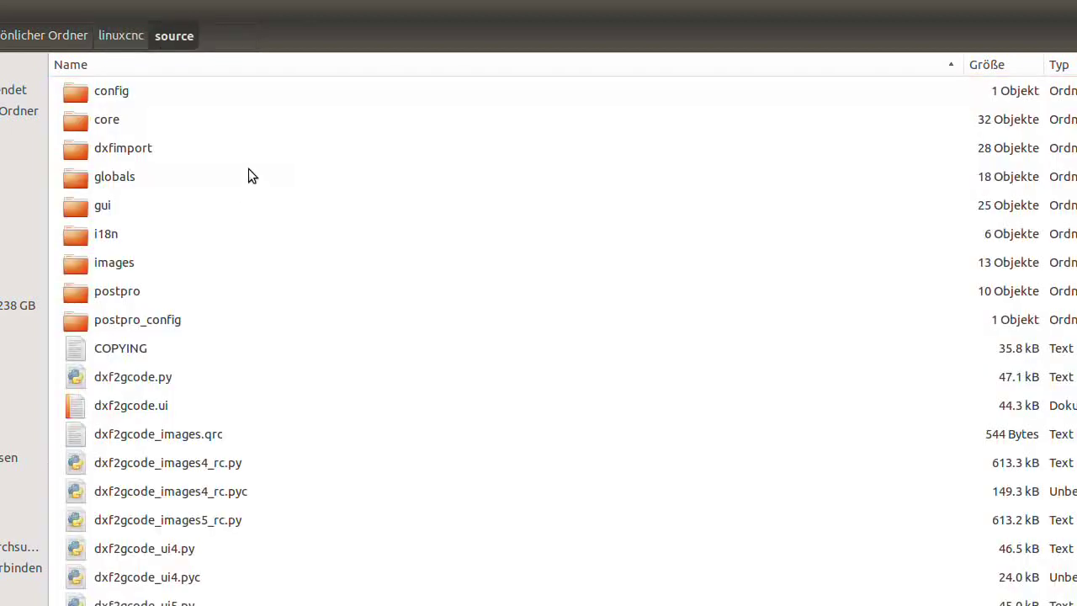
pyautogui.hotkey('ctrl', 'l')
pyautogui.hotkey('ctrl', 'c')
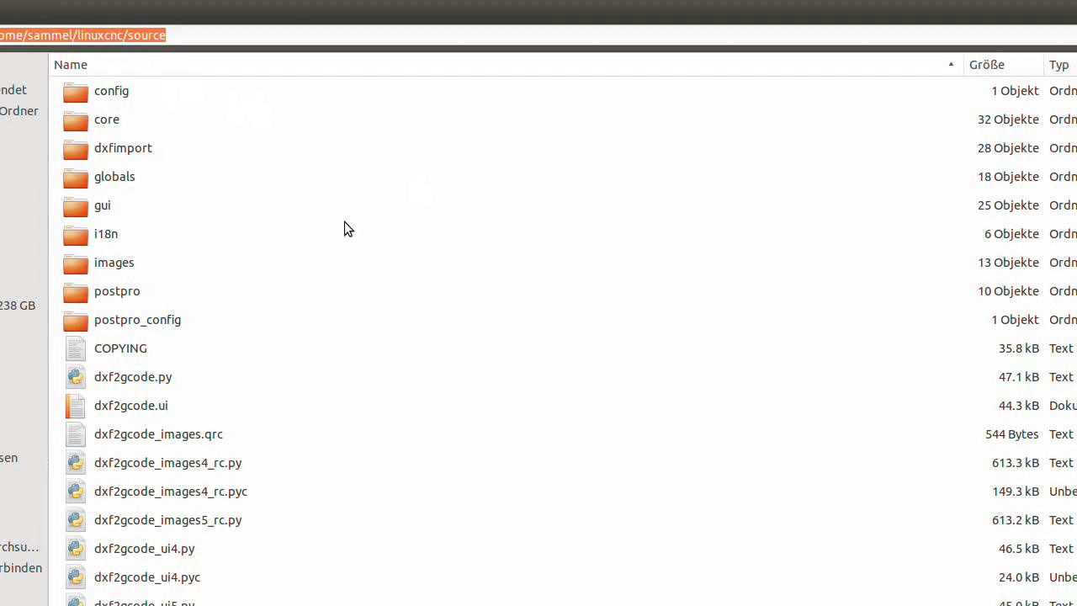
# - Prefix dxf2gcode.py on line 55 with the pasted source folder path and a slash, then save axis_AXYZ_mm.ini
pyautogui.hotkey('alt', 'Tab')
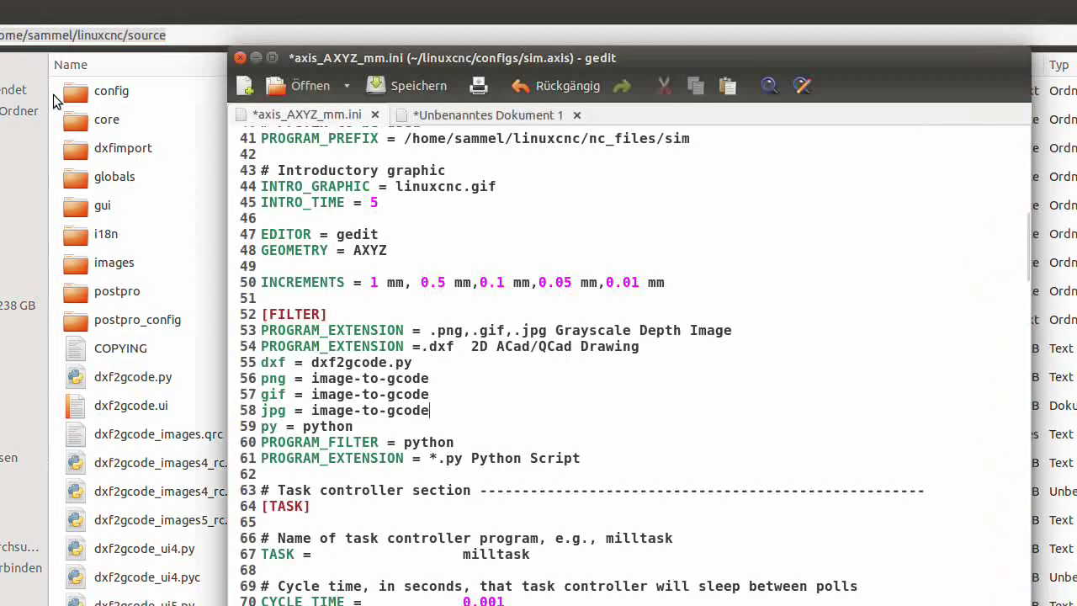
pyautogui.moveTo(360, 64); pyautogui.dragTo(284, 48)
pyautogui.click(235, 348)
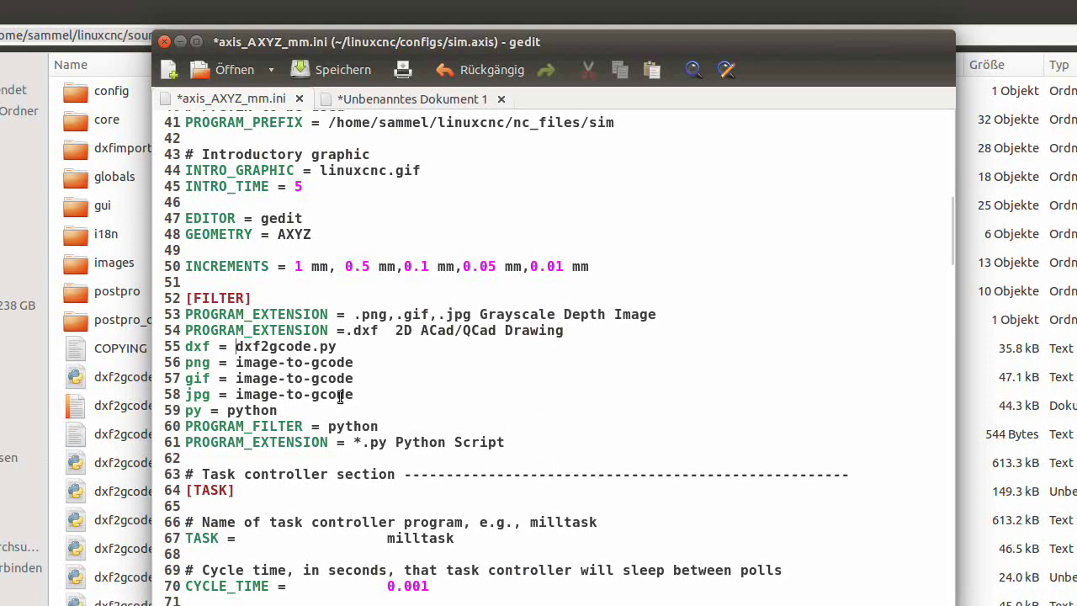
pyautogui.hotkey('ctrl', 'v')
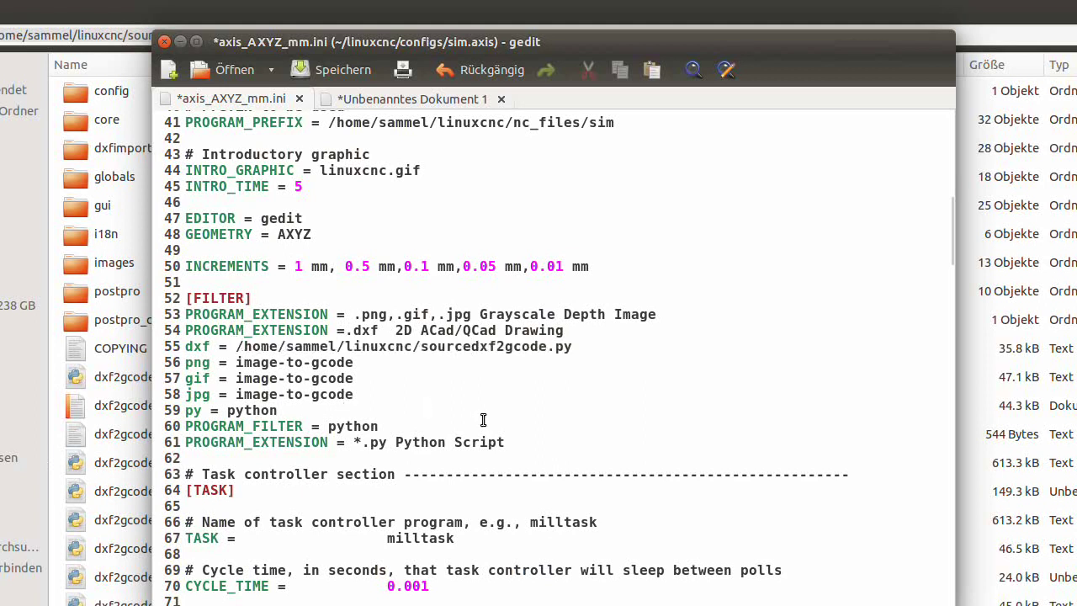
pyautogui.write('/')
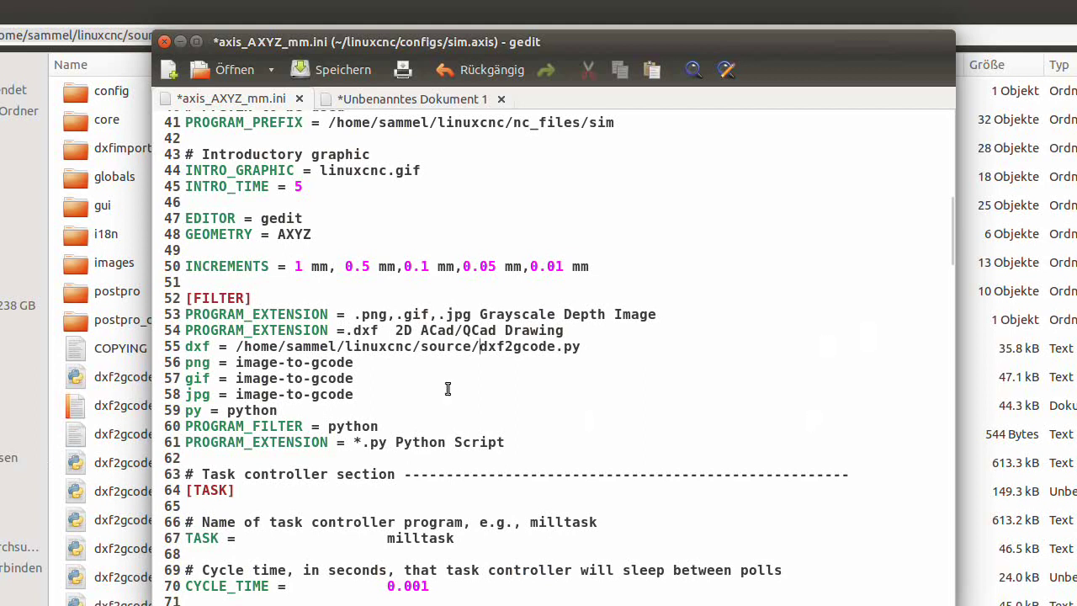
pyautogui.moveTo(471, 345); pyautogui.dragTo(481, 345)
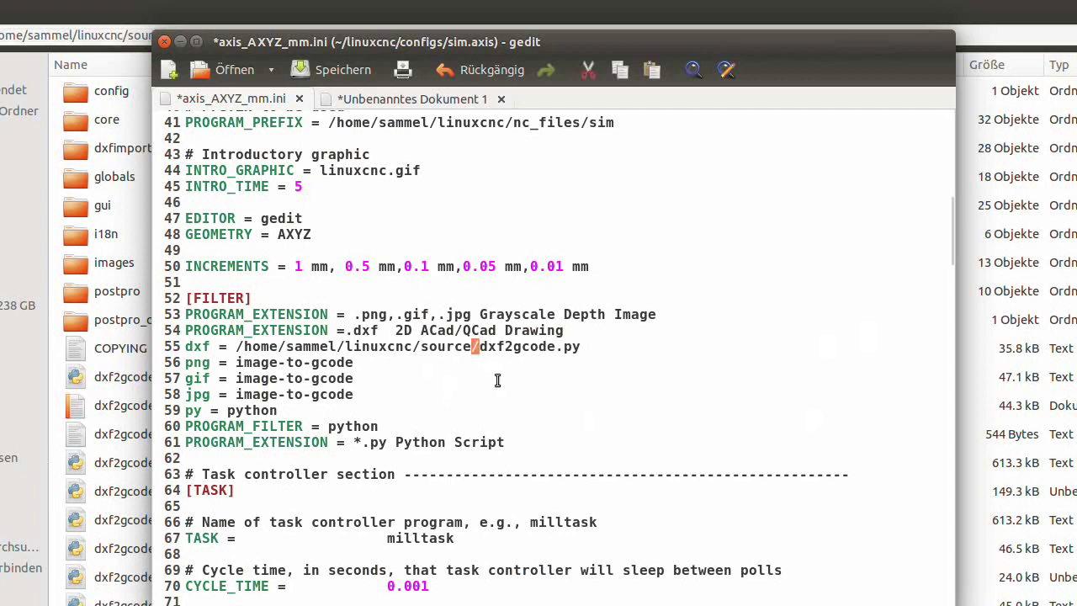
pyautogui.click(478, 347)
pyautogui.press('Down')
pyautogui.click(319, 69)
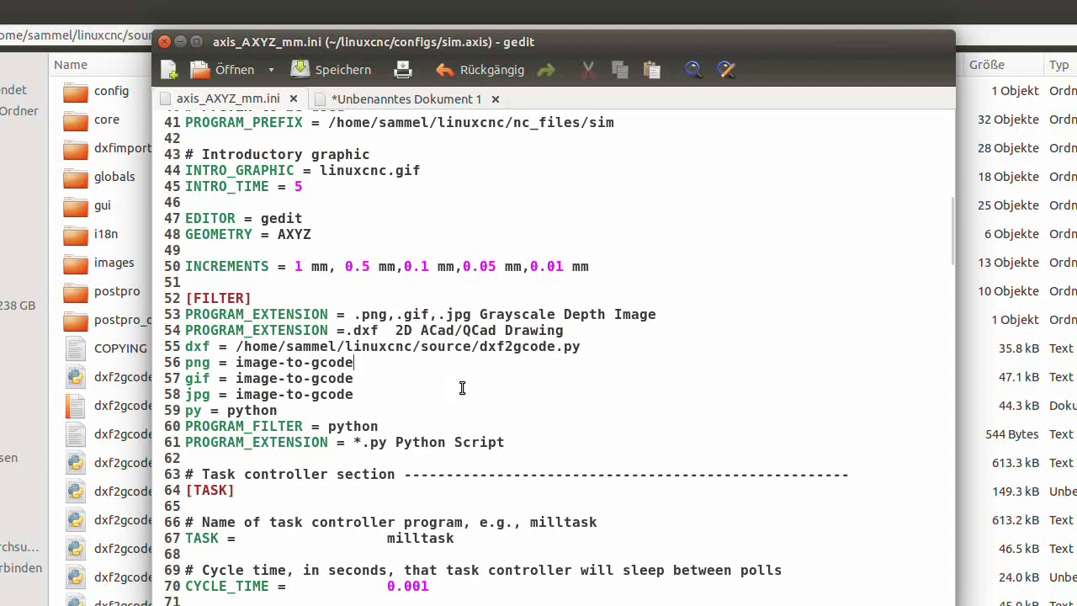
pyautogui.scroll(10, 462, 388)
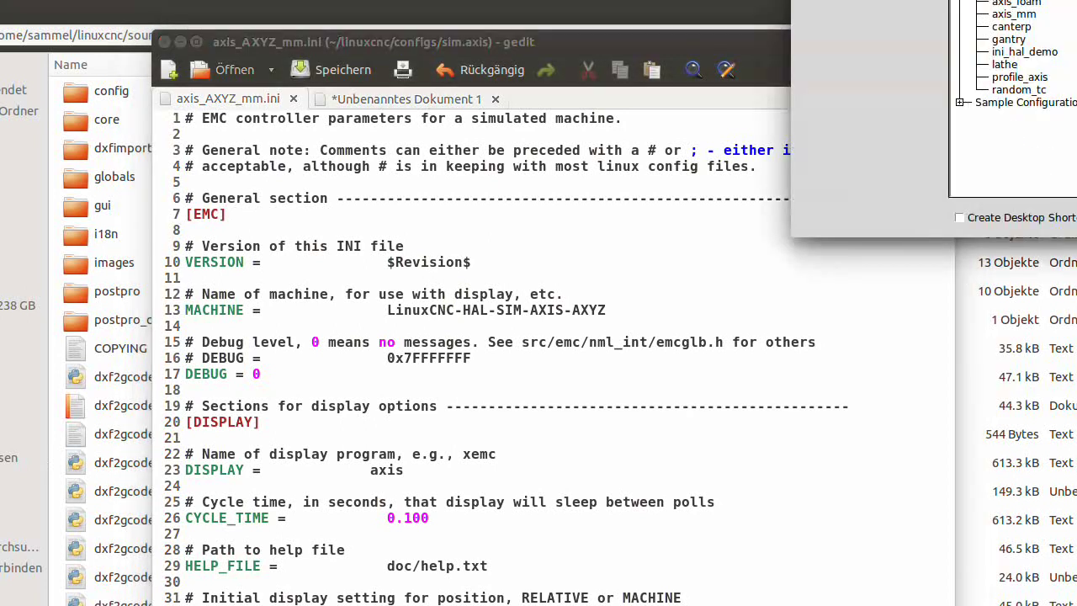
# - Widen the Configuration Selector and launch the sim axis_AXYZ_mm configuration, moving AXIS top-left
pyautogui.moveTo(922, 0); pyautogui.dragTo(141, 23)
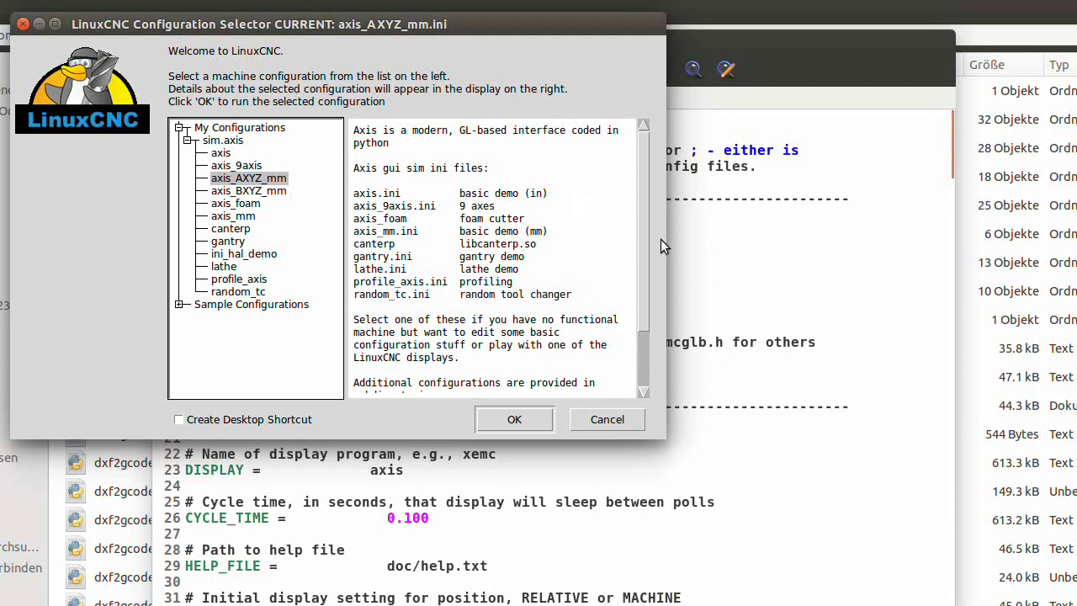
pyautogui.moveTo(662, 233); pyautogui.dragTo(1049, 227)
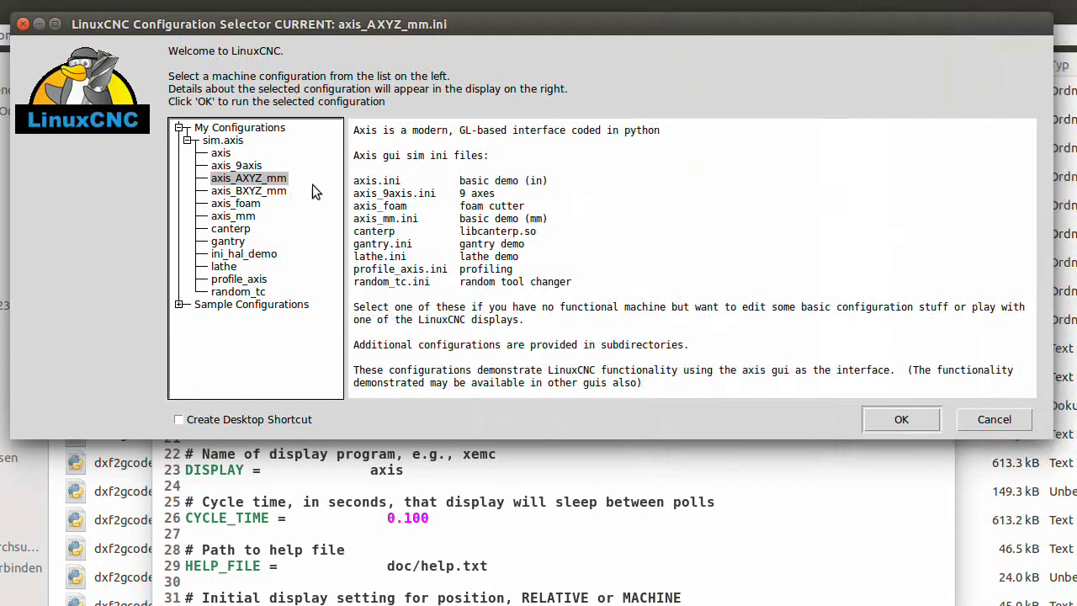
pyautogui.doubleClick(231, 179)
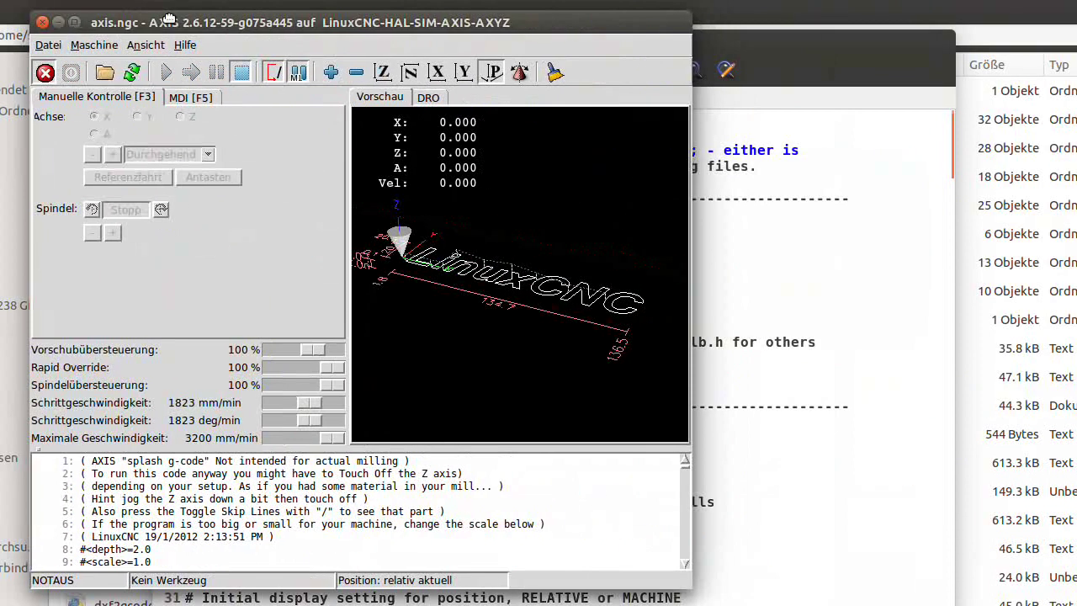
pyautogui.moveTo(160, 19); pyautogui.dragTo(144, 12)
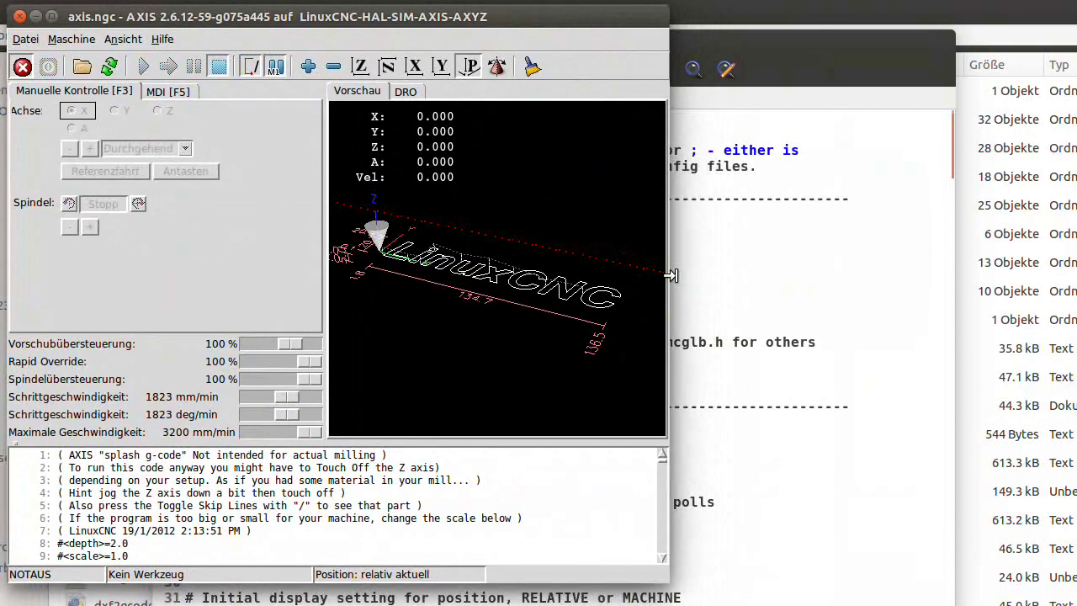
# - Widen AXIS, release the E-stop, and open mh_pl_cut_60.dxf via Datei > Öffnen
pyautogui.moveTo(669, 275); pyautogui.dragTo(1035, 246)
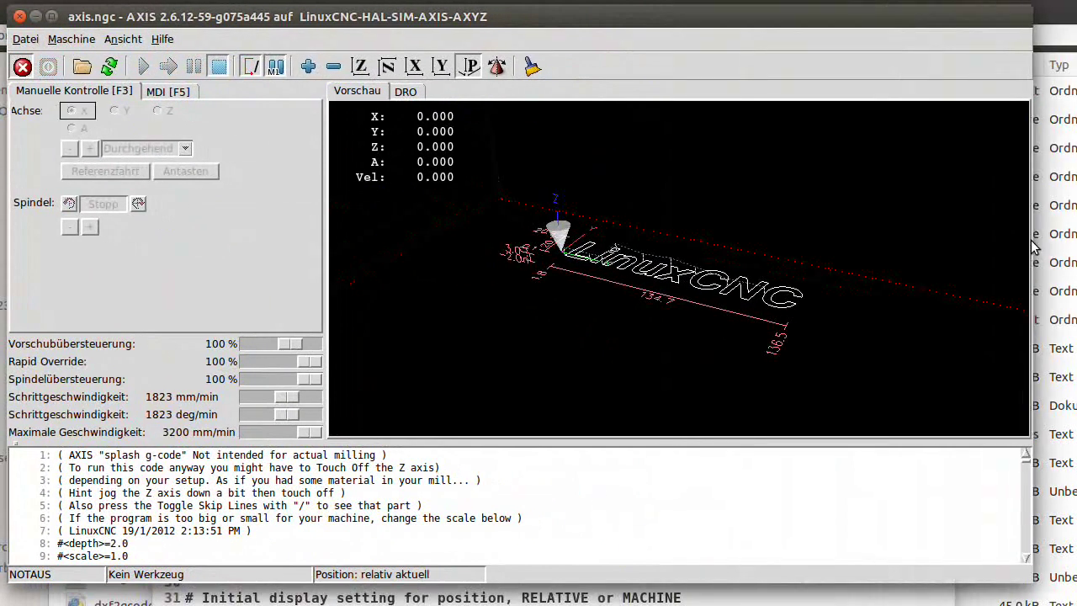
pyautogui.click(22, 66)
pyautogui.click(25, 40)
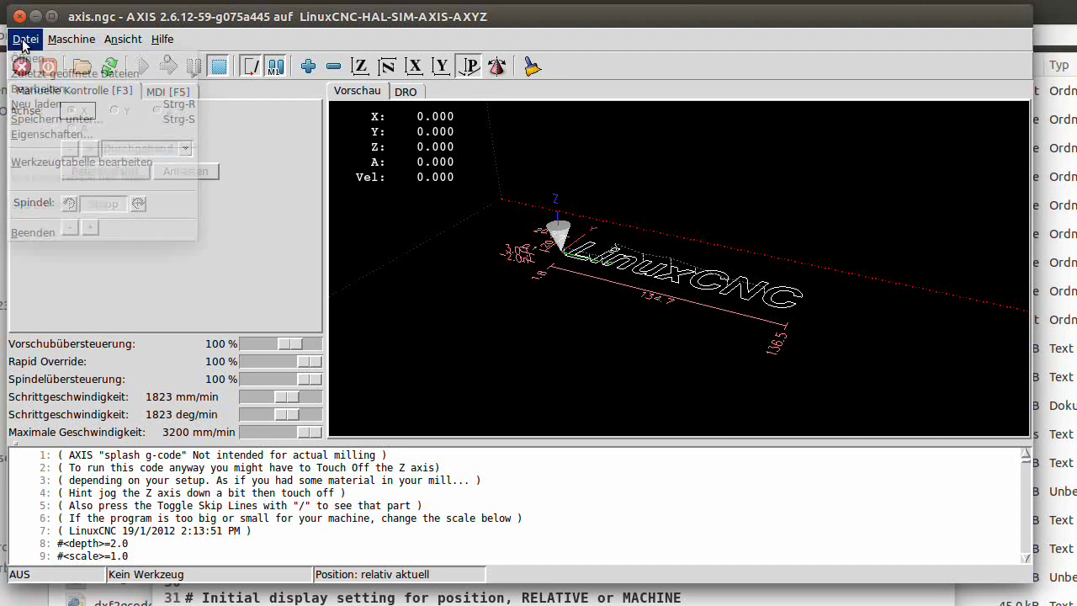
pyautogui.click(32, 59)
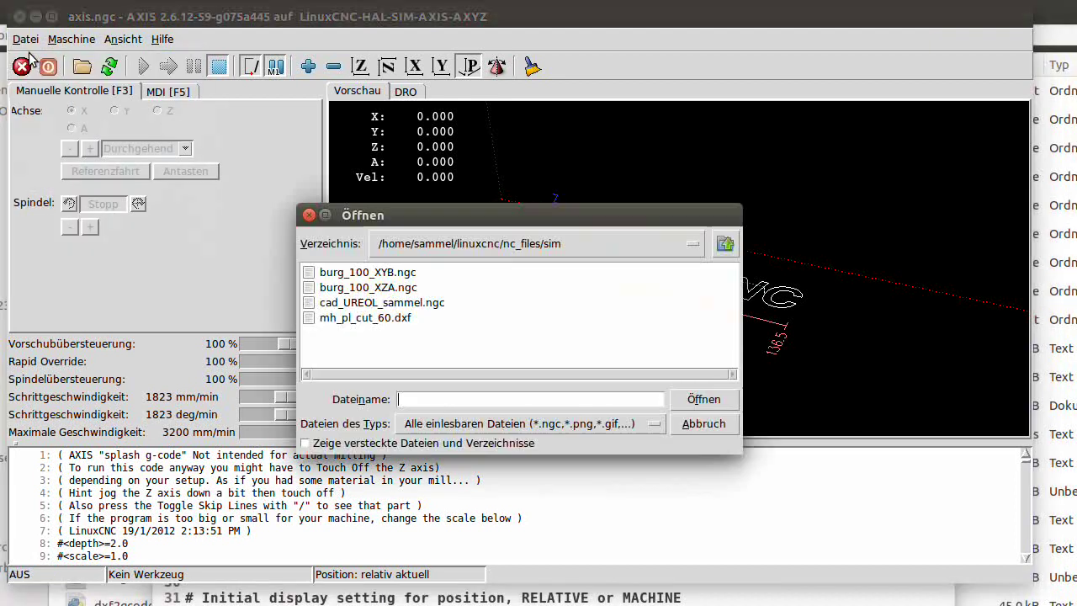
pyautogui.doubleClick(387, 318)
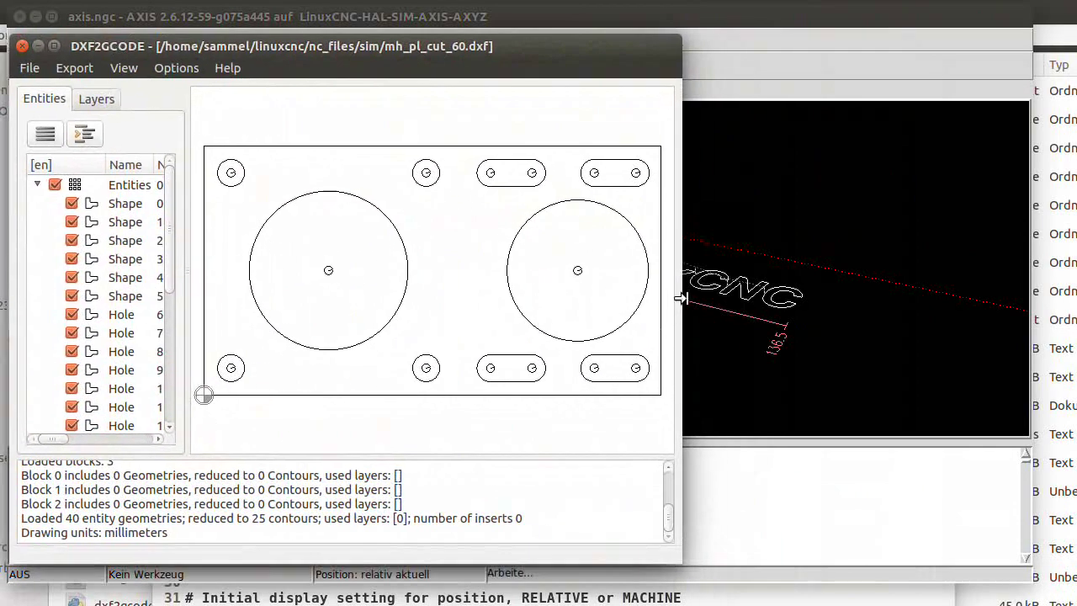
pyautogui.moveTo(682, 302); pyautogui.dragTo(1055, 282)
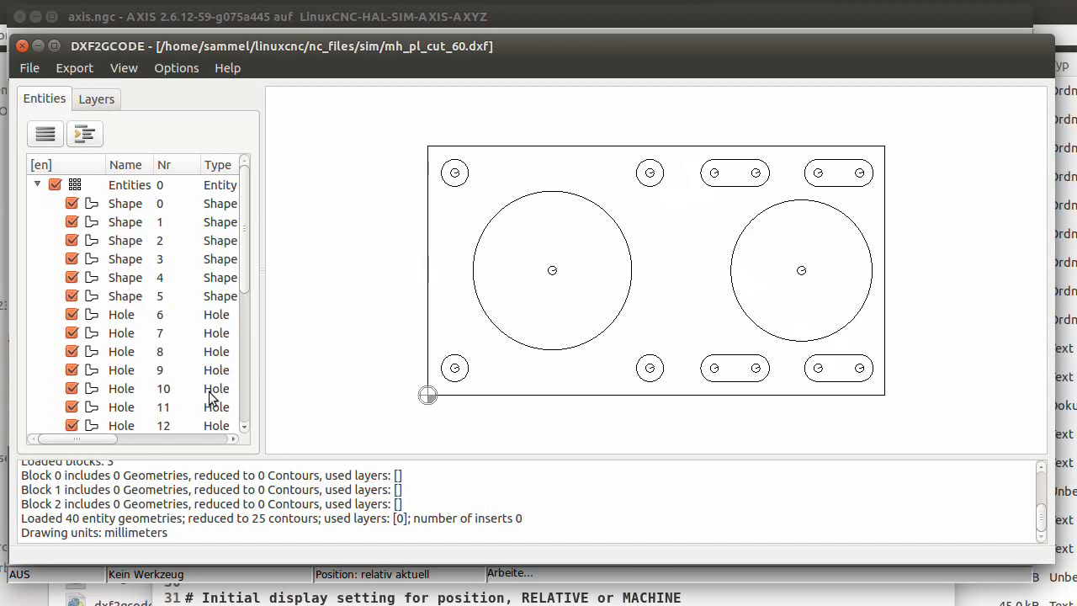
pyautogui.click(176, 68)
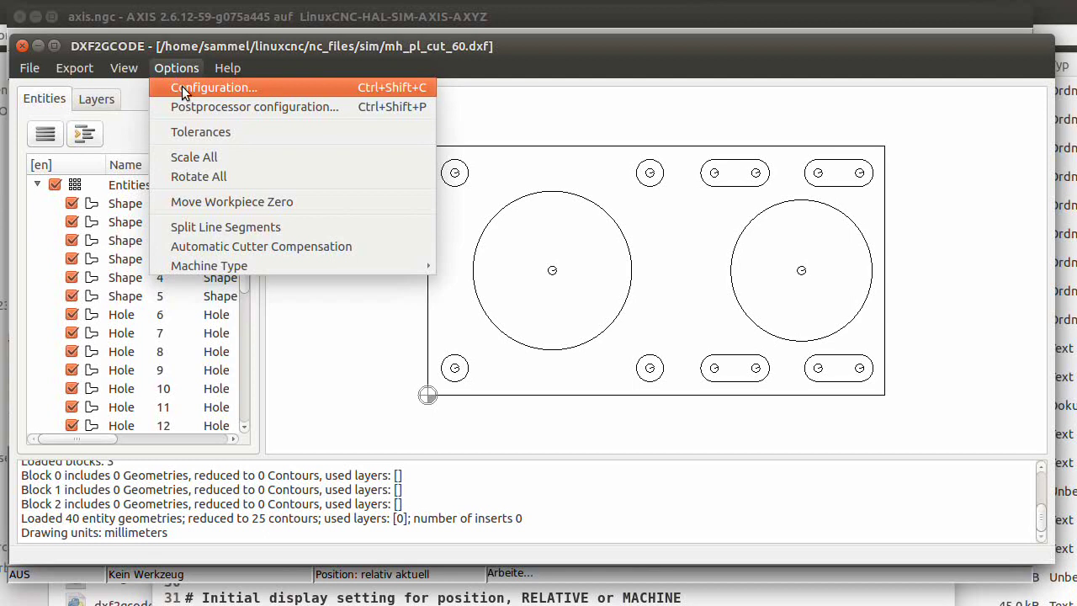
pyautogui.click(182, 87)
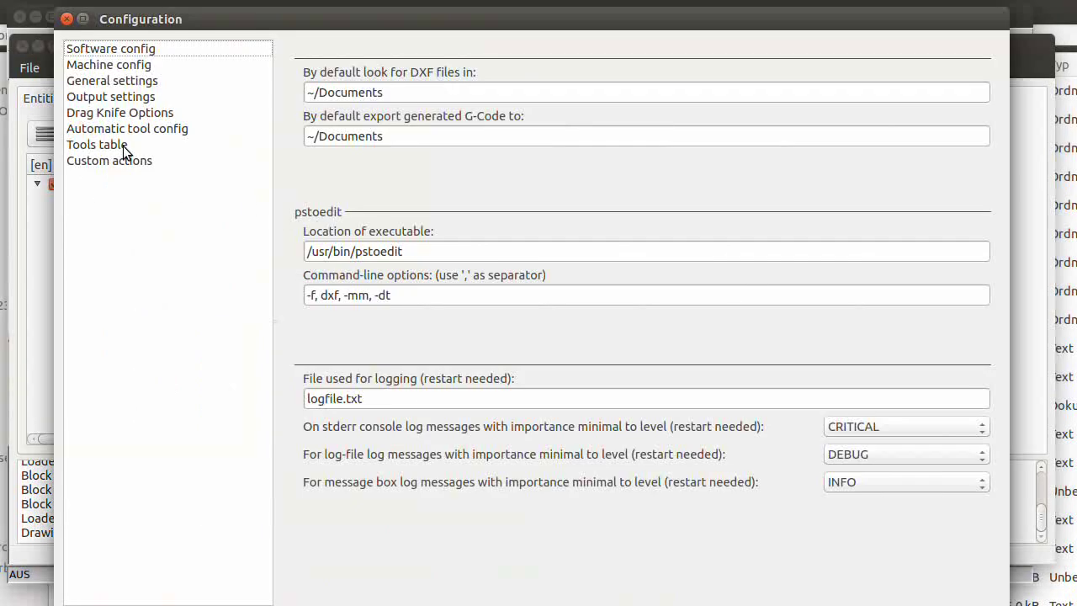
pyautogui.click(123, 145)
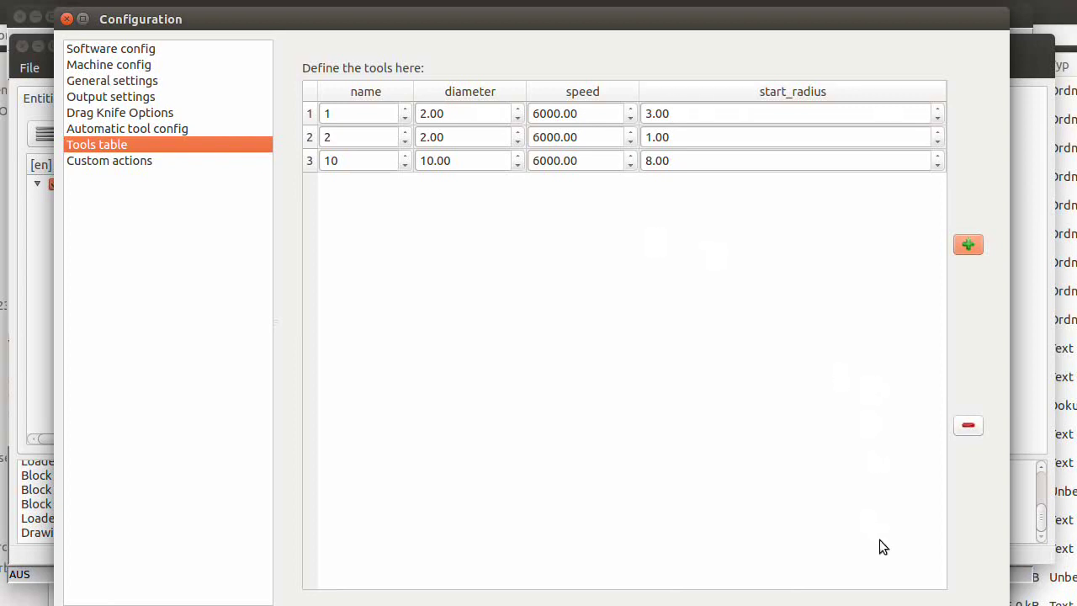
pyautogui.press('Escape')
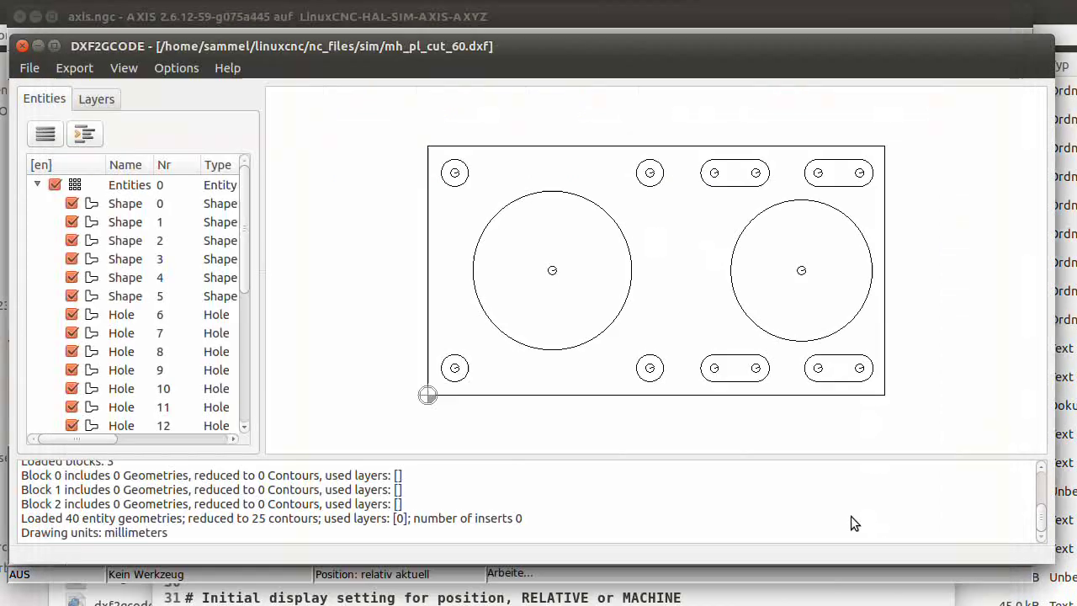
# - Apply G41 left cutter compensation to the large left circle (Shape 5)
pyautogui.click(490, 326)
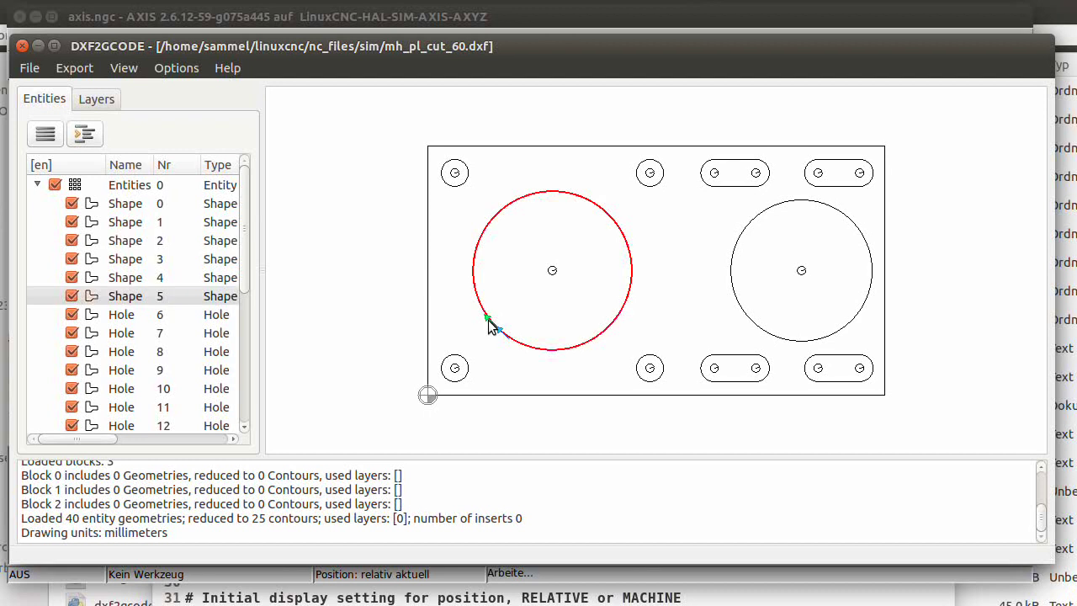
pyautogui.rightClick(489, 320)
pyautogui.moveTo(520, 442)
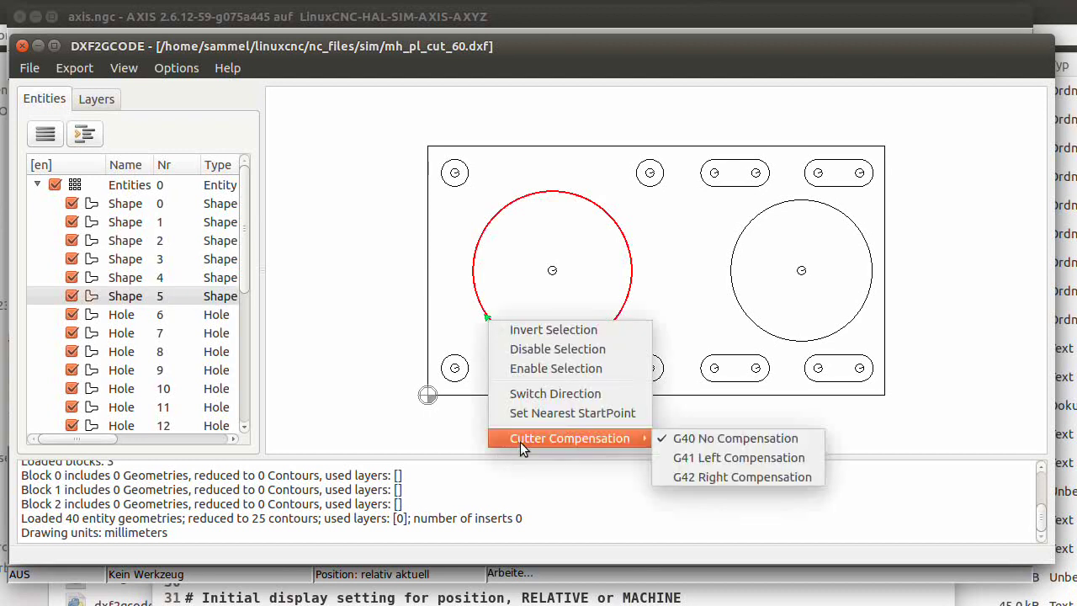
pyautogui.click(688, 457)
# - Switch the large circle's cutting direction
pyautogui.scroll(2, 554, 364)
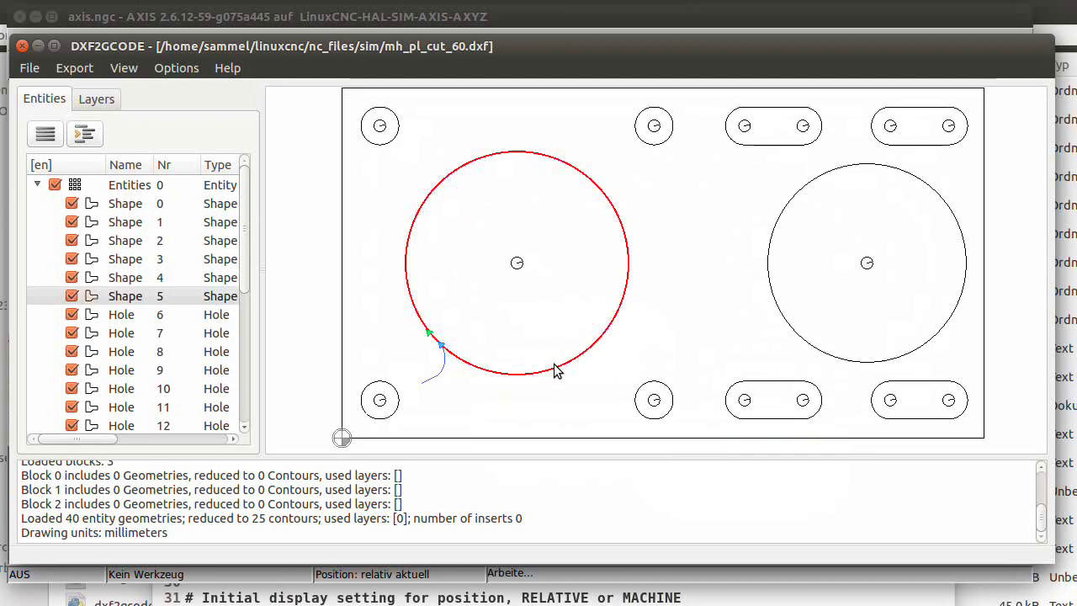
pyautogui.scroll(1, 555, 368)
pyautogui.scroll(-1, 546, 373)
pyautogui.rightClick(470, 364)
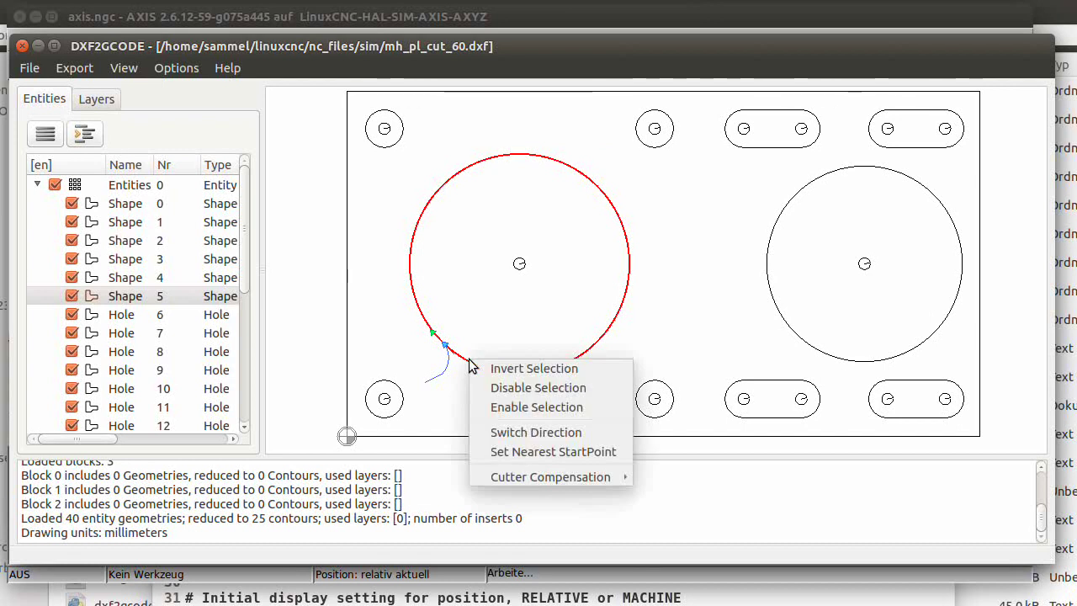
pyautogui.click(506, 430)
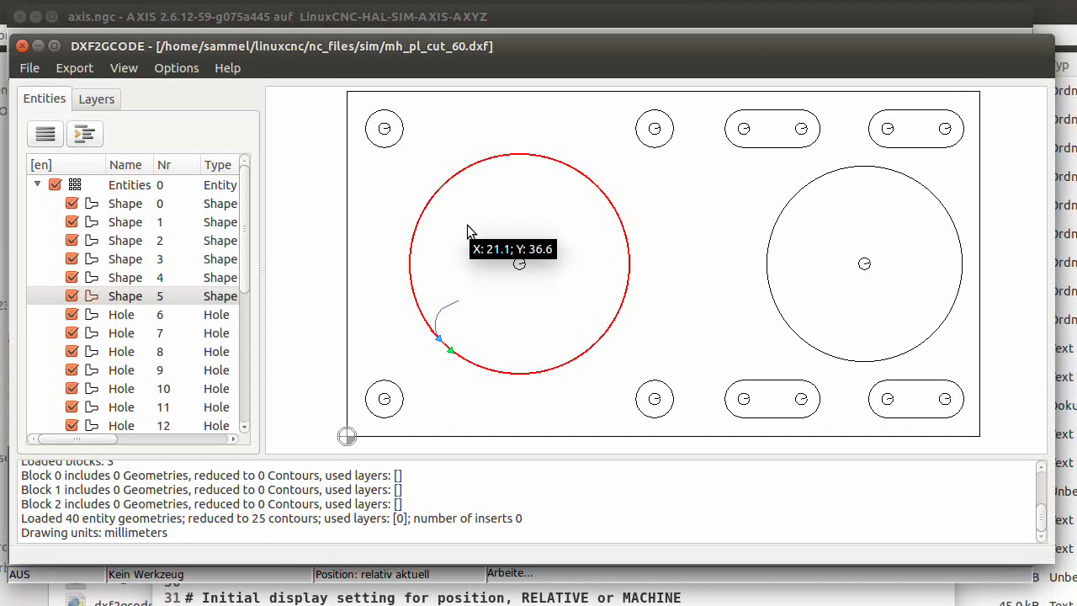
pyautogui.click(66, 70)
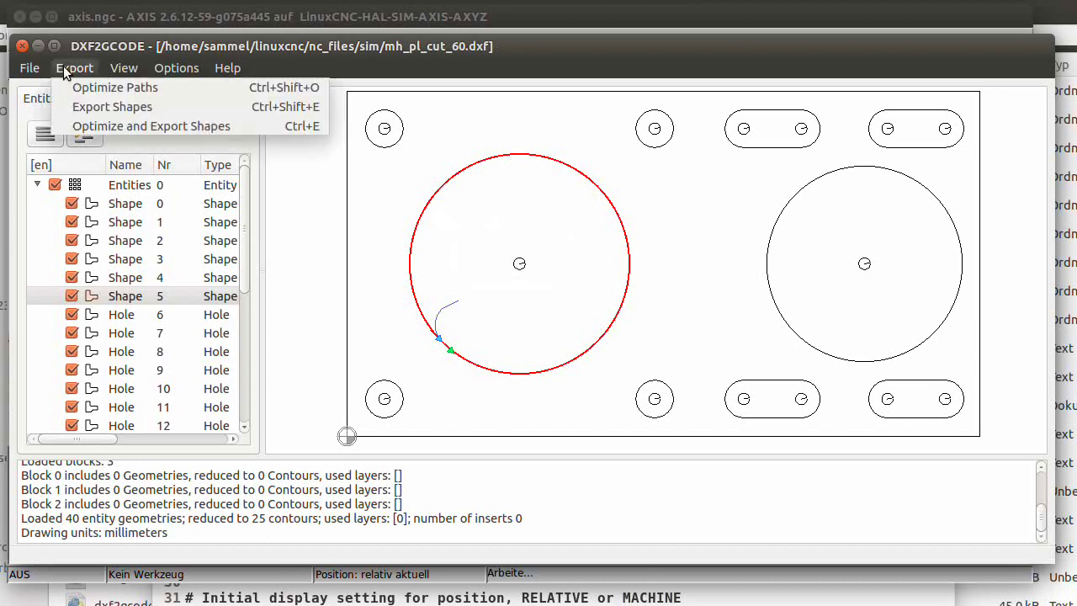
# - Export the shapes to AXIS and view the plate toolpath from above in Z view
pyautogui.click(99, 106)
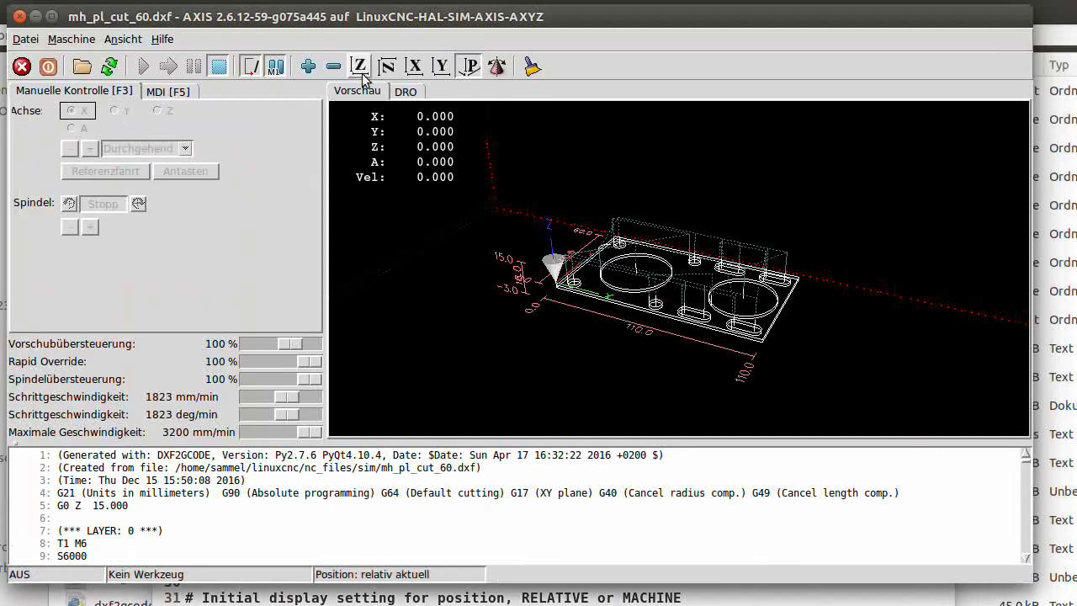
pyautogui.click(359, 66)
pyautogui.scroll(5, 623, 316)
pyautogui.scroll(1, 623, 316)
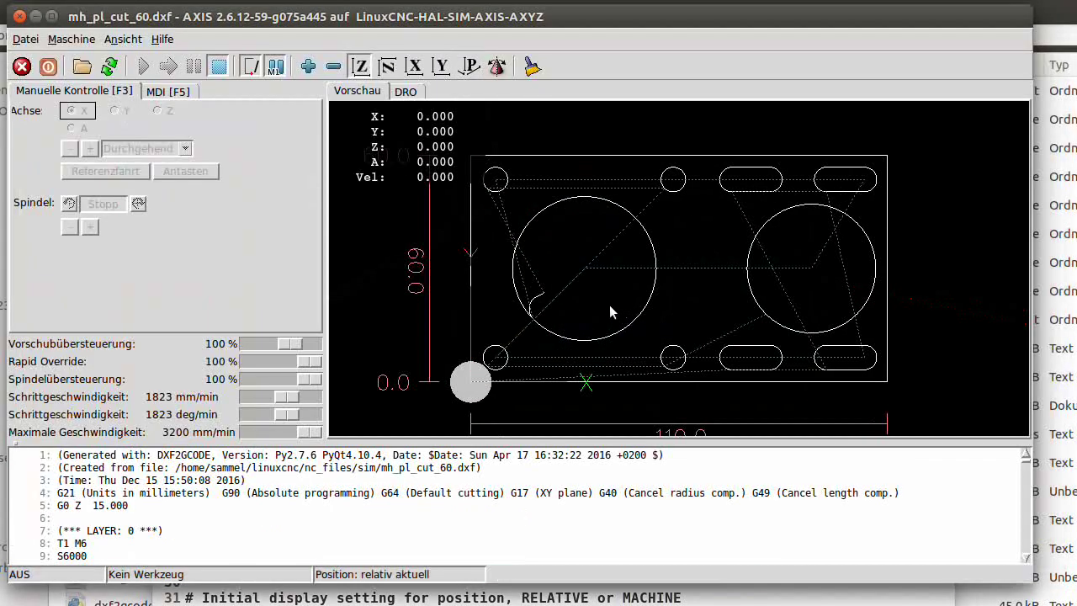
pyautogui.scroll(-5, 668, 315)
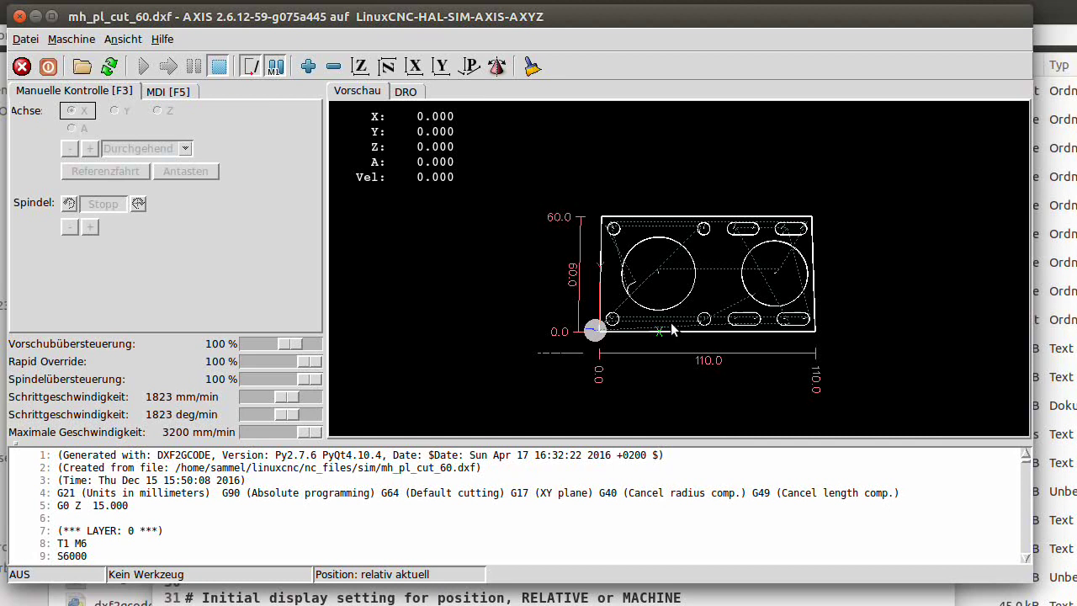
# - Tilt the preview into a 3-D view and scroll through the G-code program lines
pyautogui.moveTo(673, 330); pyautogui.dragTo(738, 300, button='middle')
pyautogui.scroll(3, 681, 313)
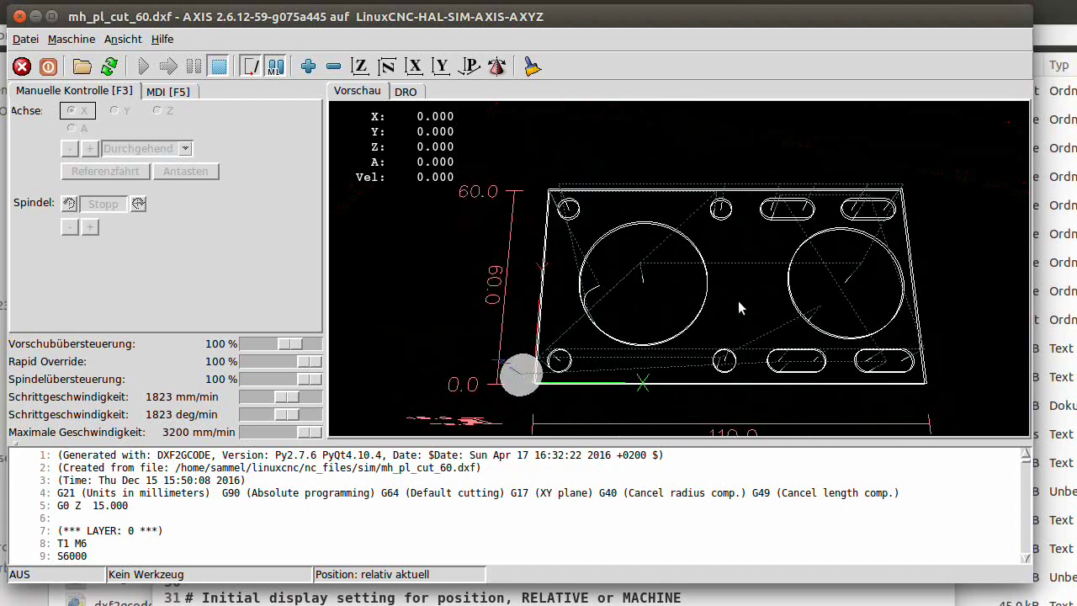
pyautogui.scroll(2, 586, 299)
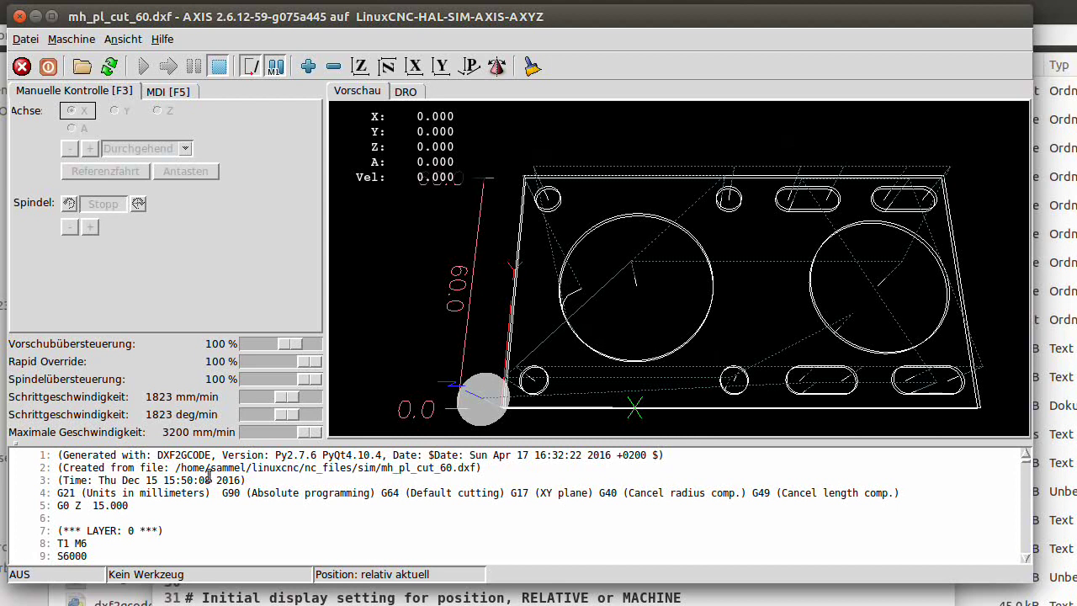
pyautogui.scroll(-10, 288, 493)
pyautogui.scroll(-15, 295, 495)
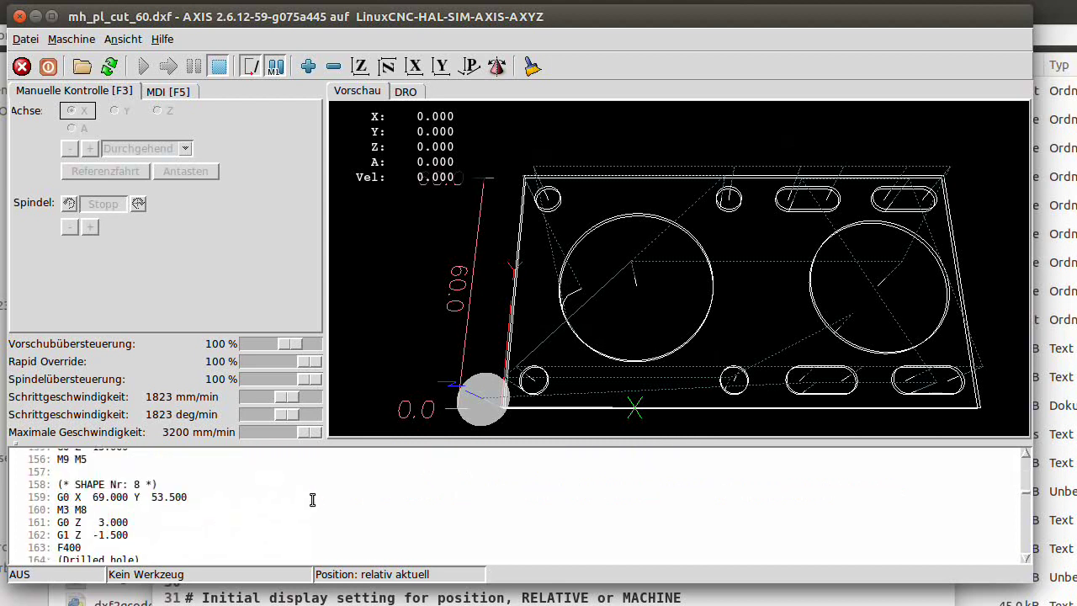
pyautogui.scroll(-13, 312, 500)
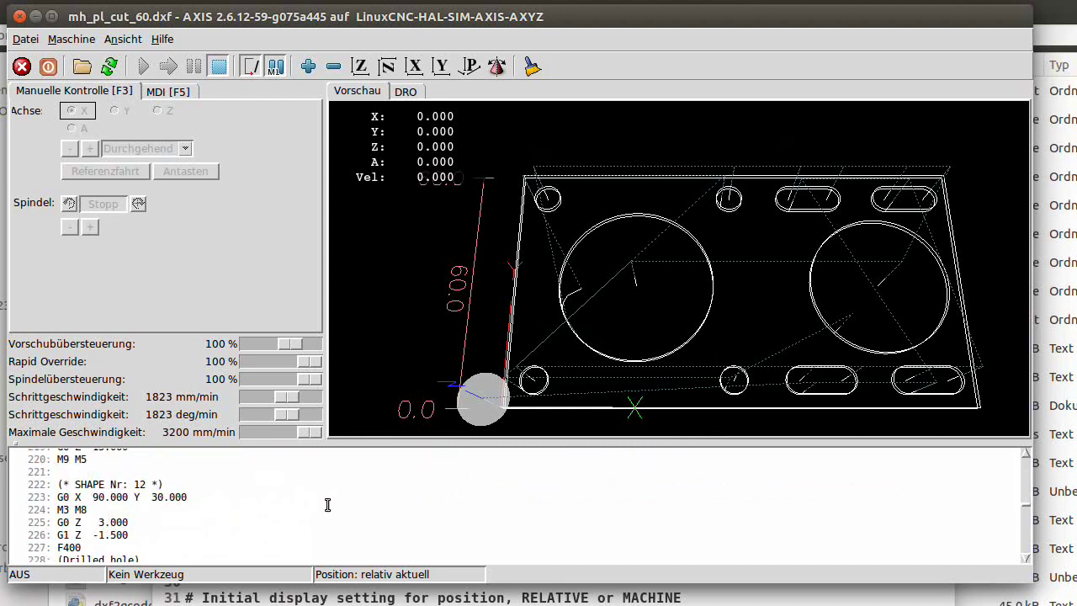
pyautogui.scroll(-5, 327, 505)
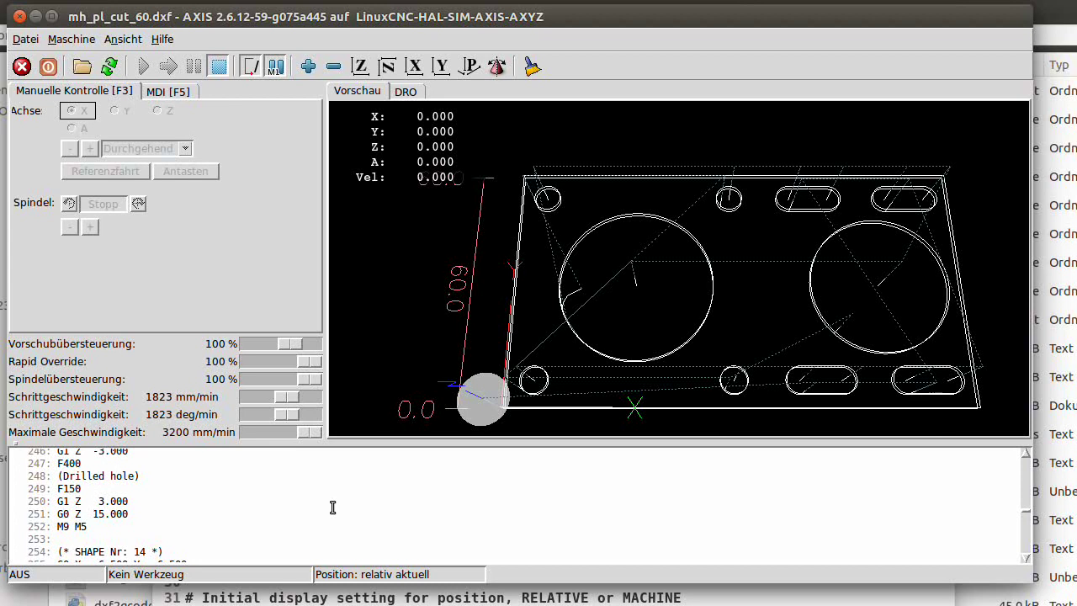
pyautogui.scroll(11, 332, 507)
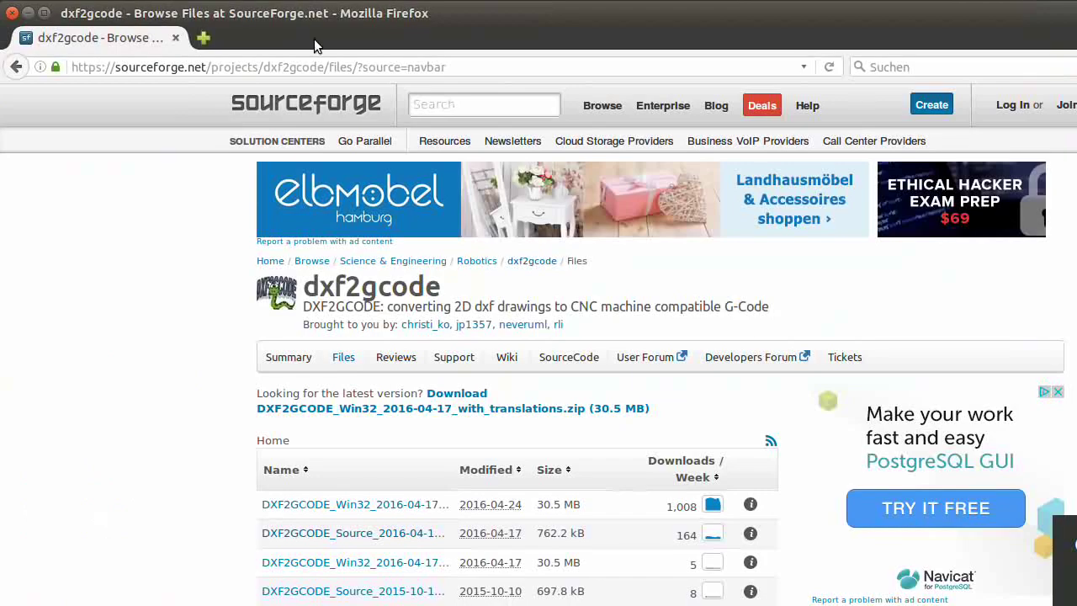
# - Launch ChatZilla from Firefox's Extras menu
pyautogui.press('alt')
pyautogui.click(368, 13)
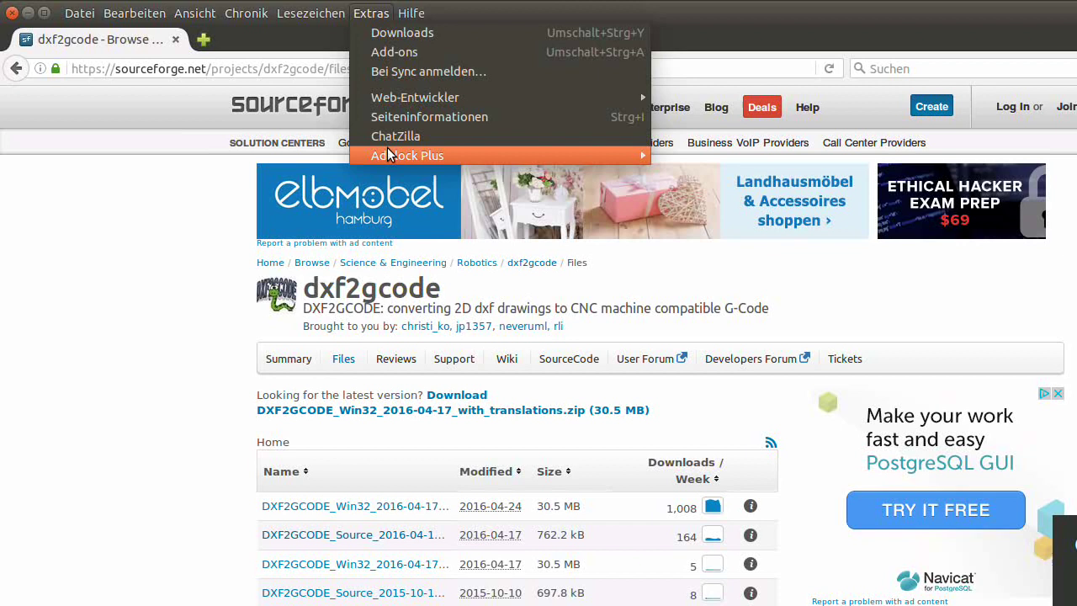
pyautogui.moveTo(249, 18)
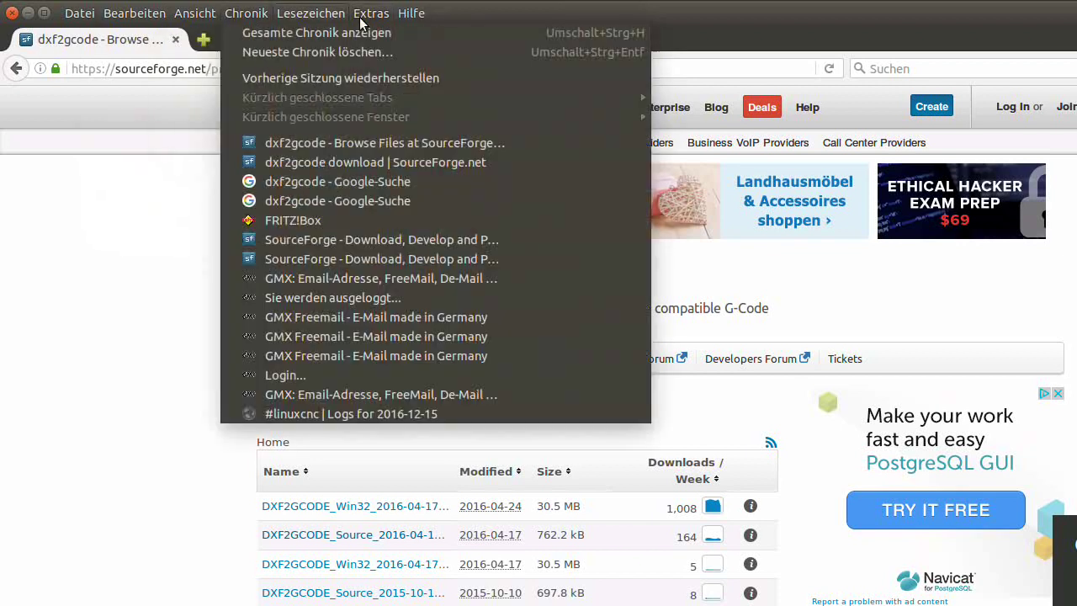
pyautogui.moveTo(379, 15)
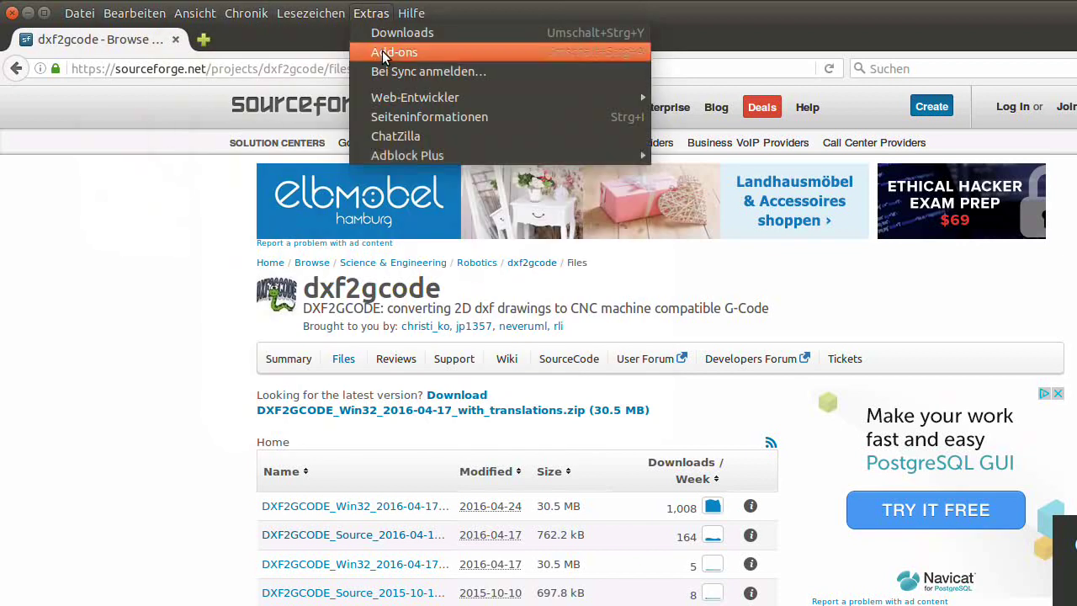
pyautogui.click(401, 136)
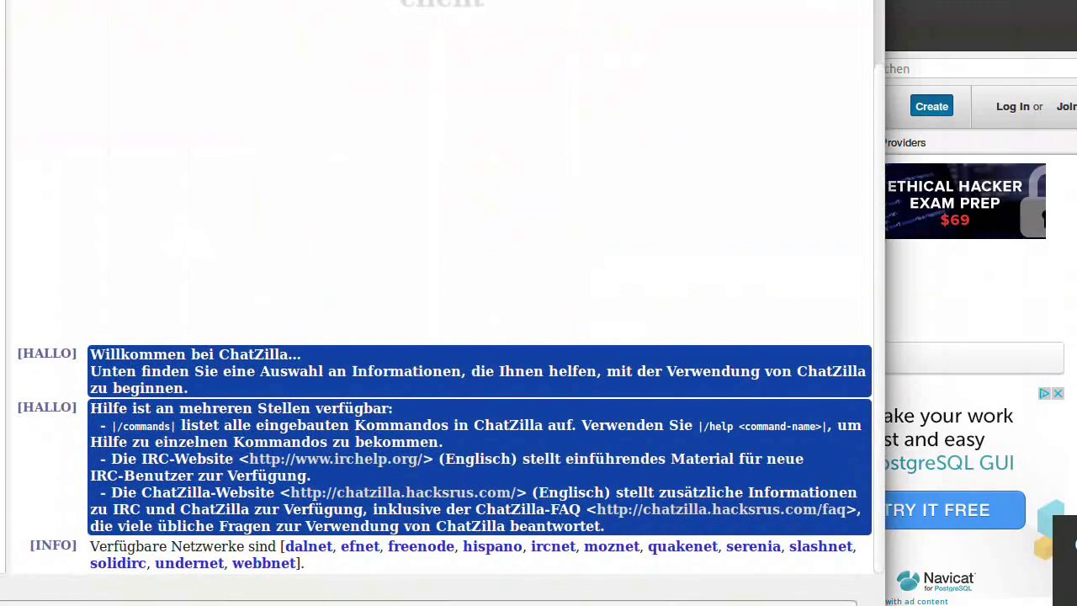
# - Connect to freenode, draft '/join linuxcnc', then request quitting ChatZilla with Ctrl+Q
pyautogui.click(445, 545)
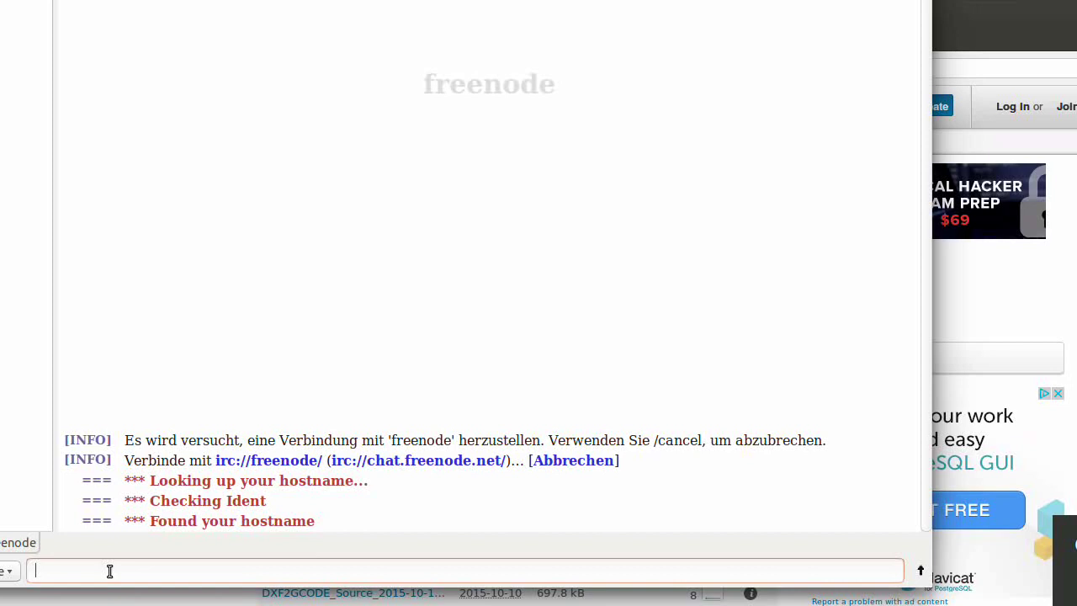
pyautogui.write('/join')
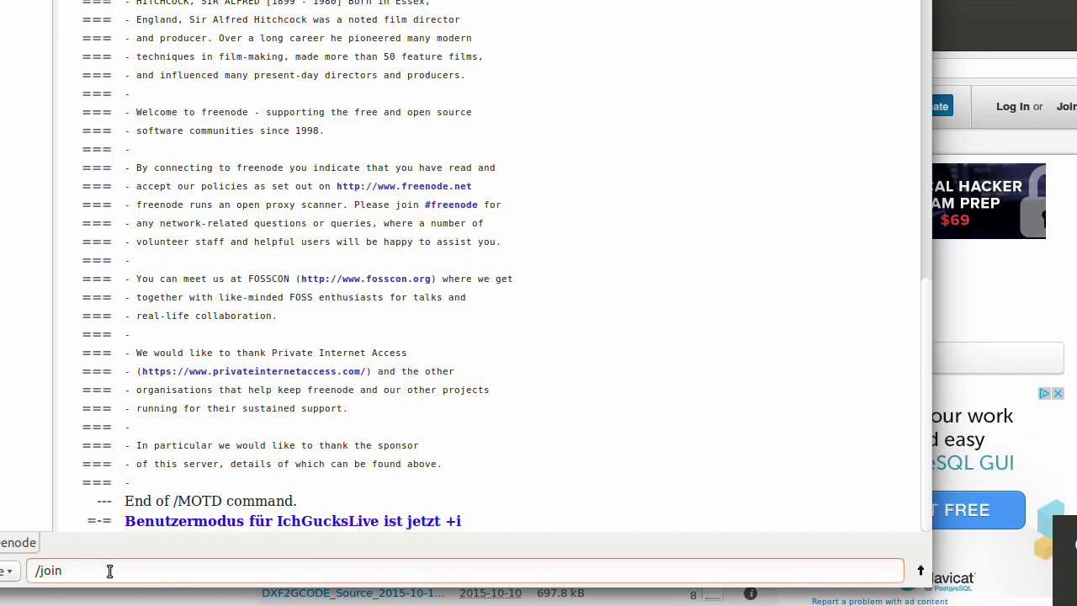
pyautogui.write('linuxcnc')
pyautogui.hotkey('ctrl', 'q')
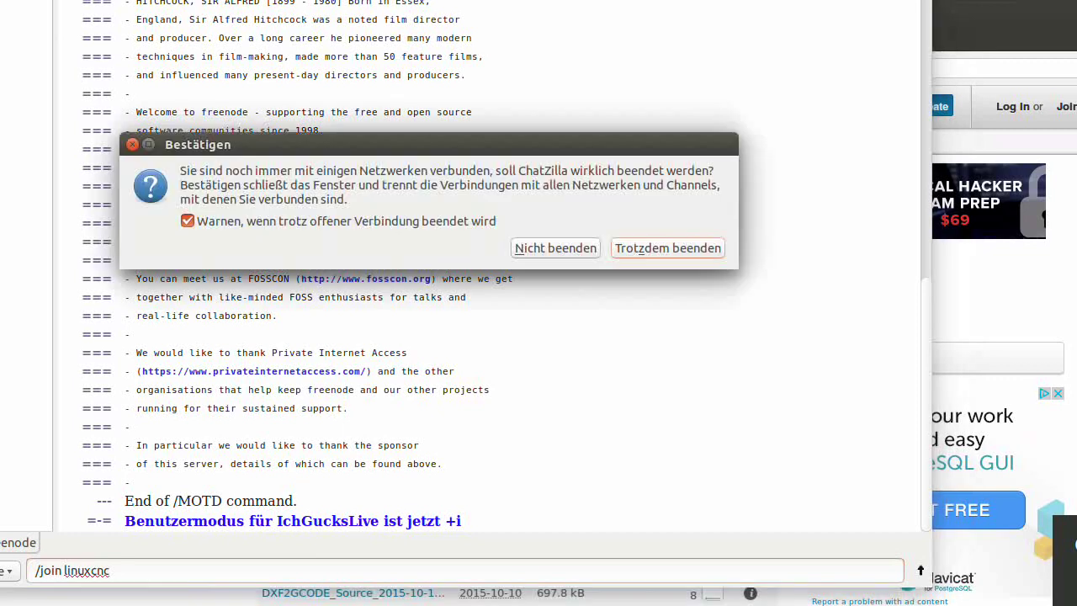
# - Confirm quitting ChatZilla despite the open connection with Trotzdem beenden
pyautogui.click(618, 247)
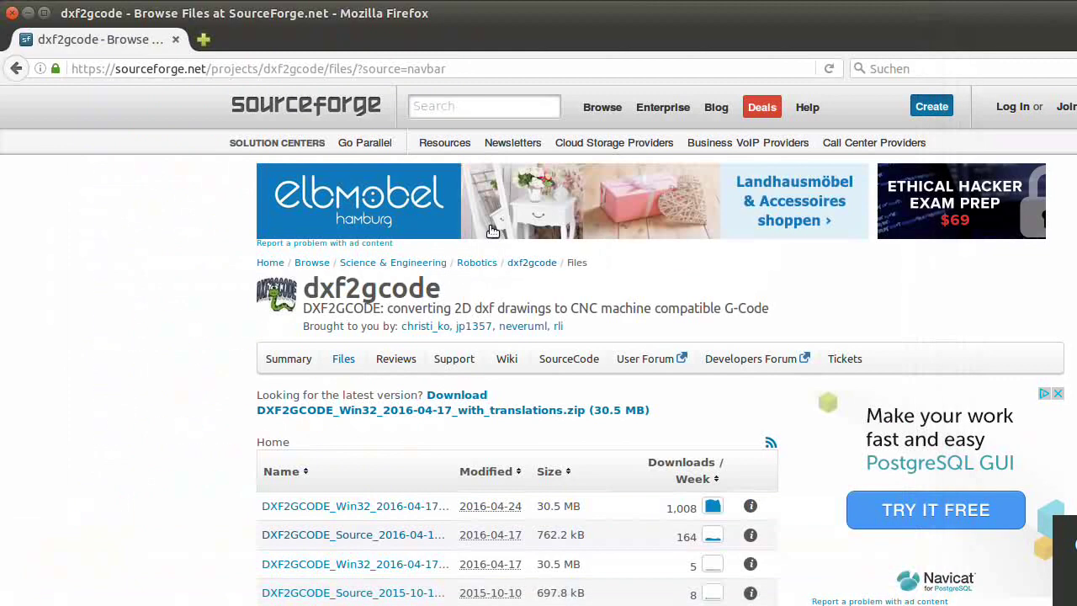